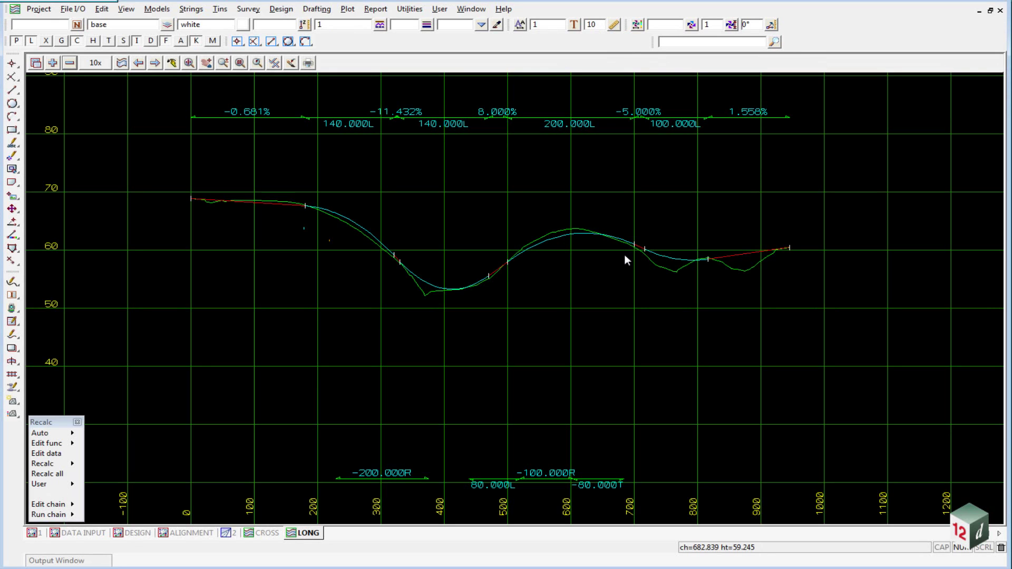
Start a new MTF file from Design > MTF > Create and name it ROAD1.mtf.
click(281, 10)
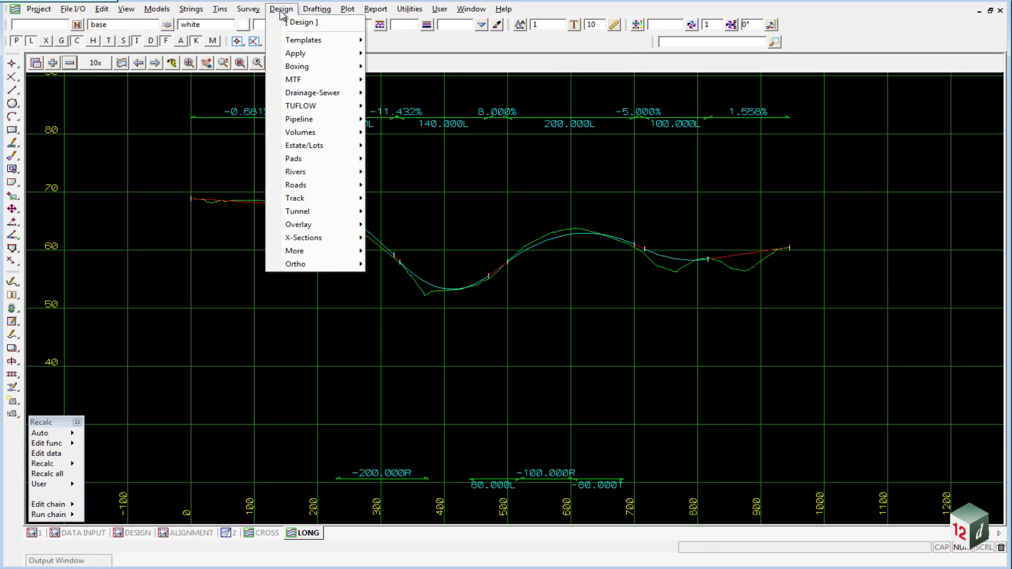
mouse_move(316, 80)
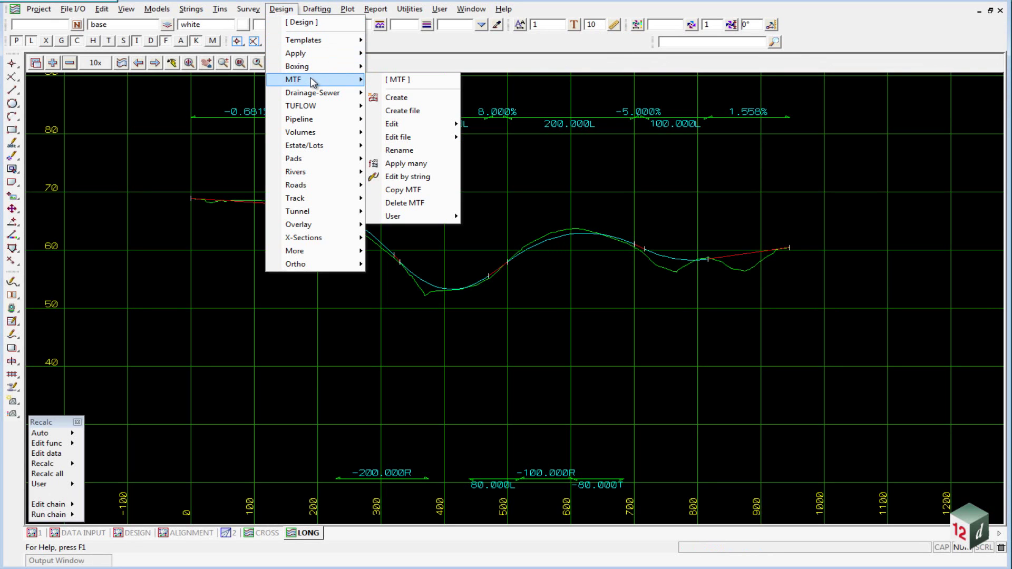
click(404, 100)
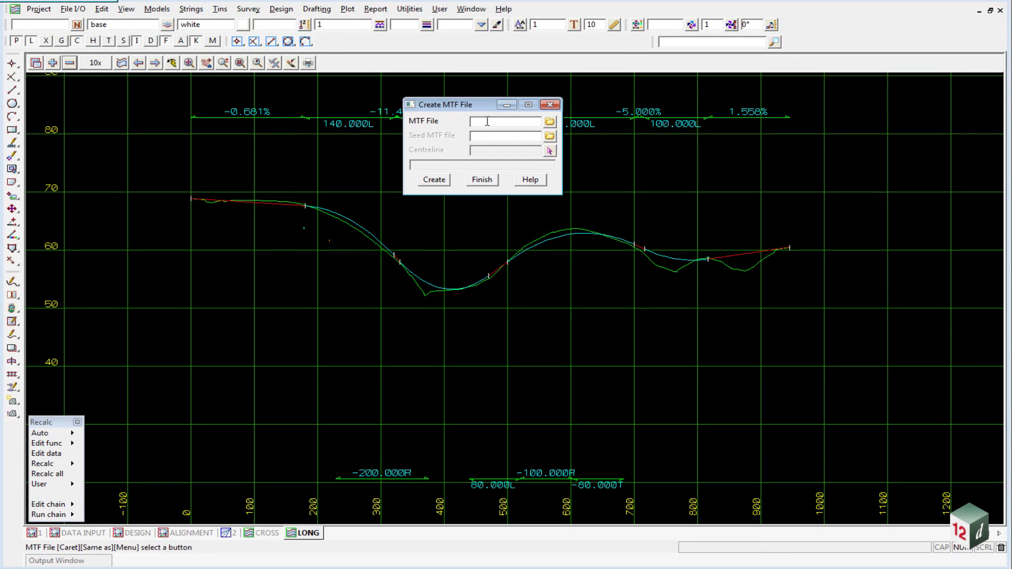
text(OAD1)
key(Return)
click(487, 120)
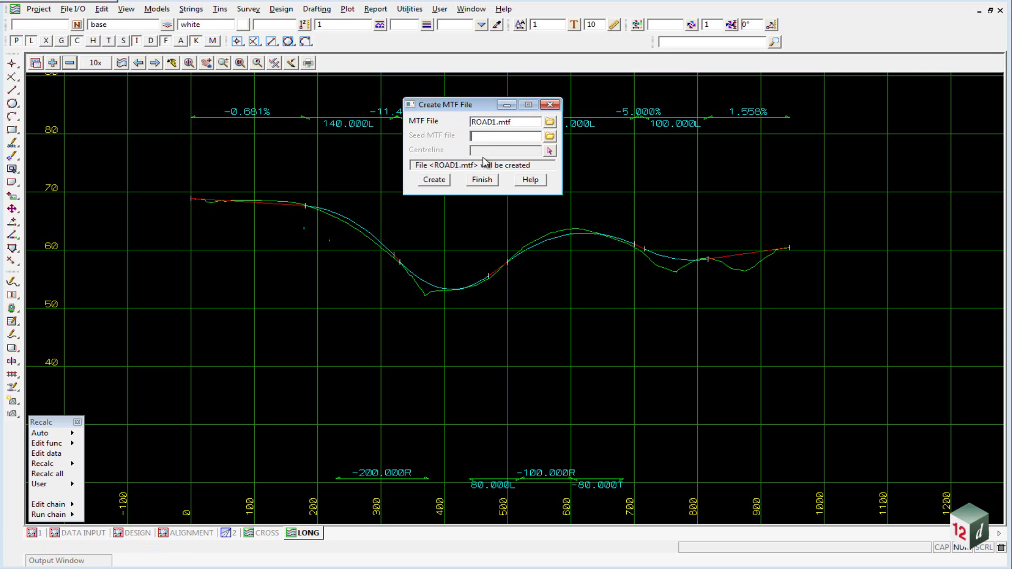
Pick the ALIGNMENT->ROAD1 string as the centreline.
click(549, 150)
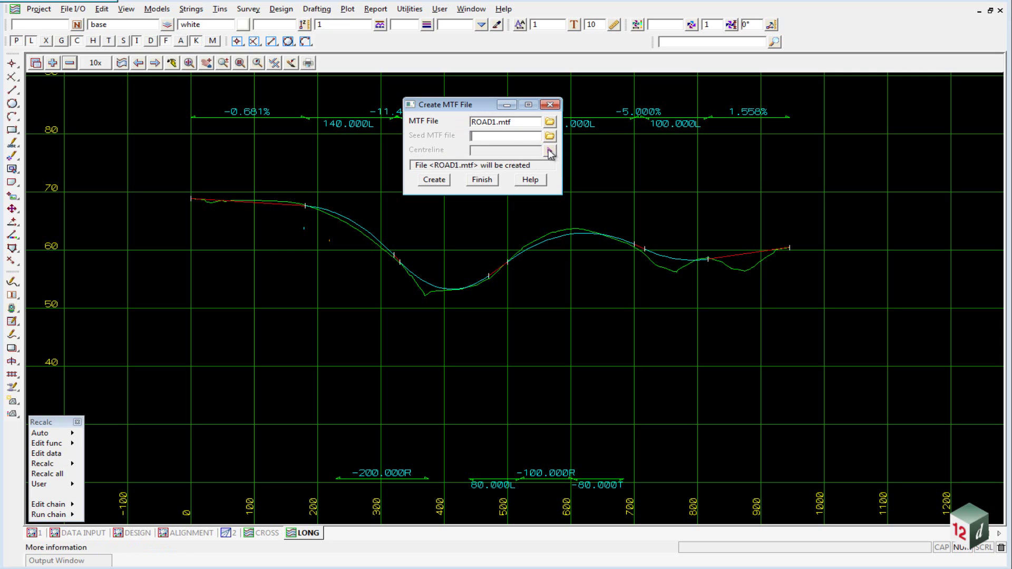
click(349, 218)
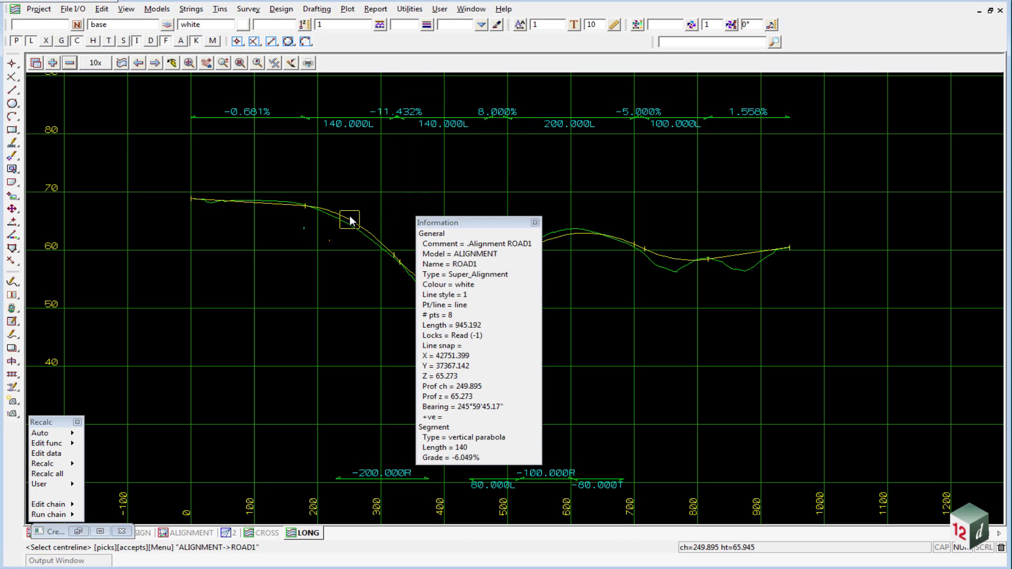
middle_click(349, 217)
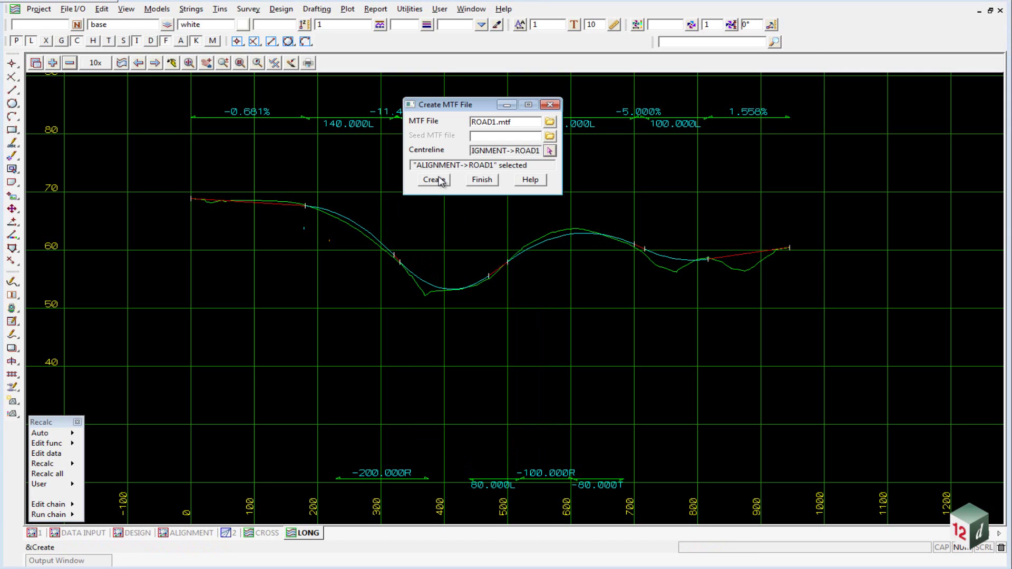
Create ROAD1.mtf, move the MTF Edit panel aside, and zoom the ALIGNMENT plan onto the intersection.
click(435, 180)
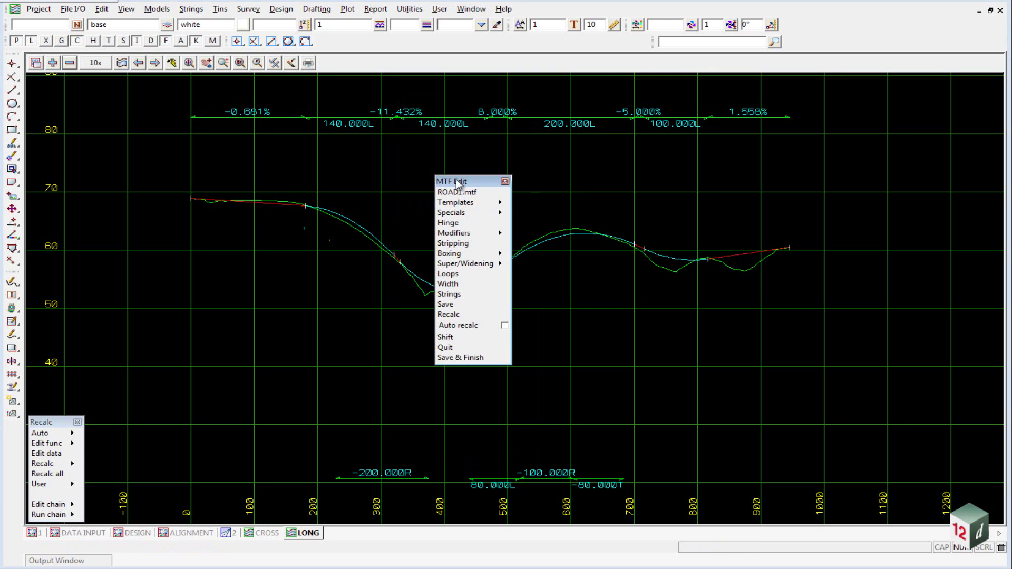
drag(457, 179, 94, 130)
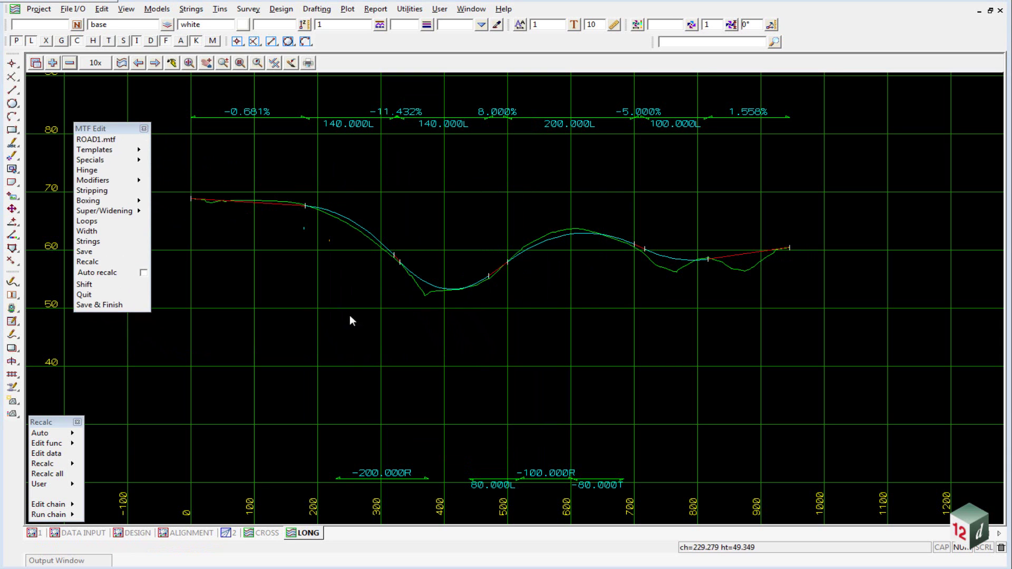
click(190, 533)
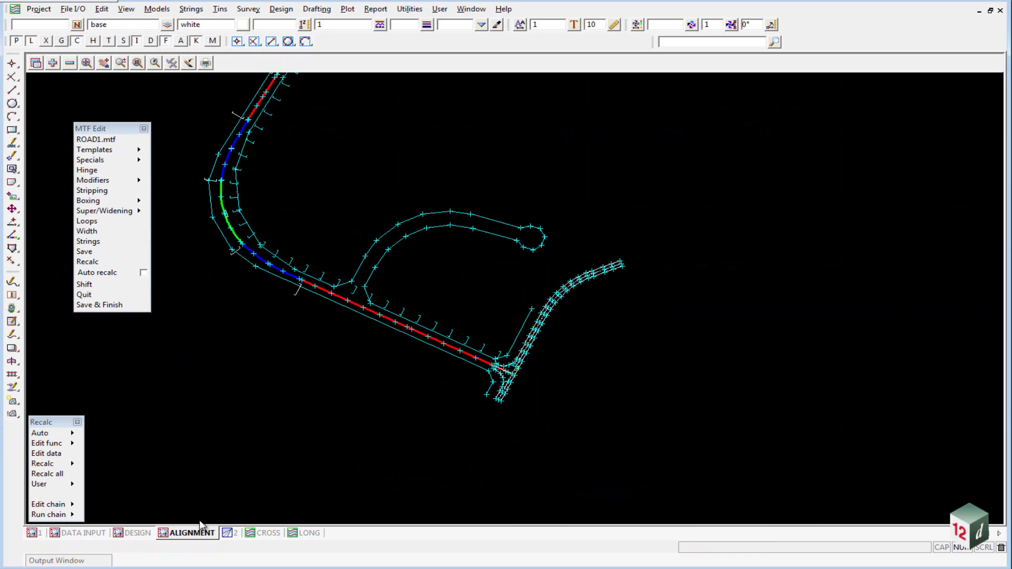
scroll(419, 364, down, 2)
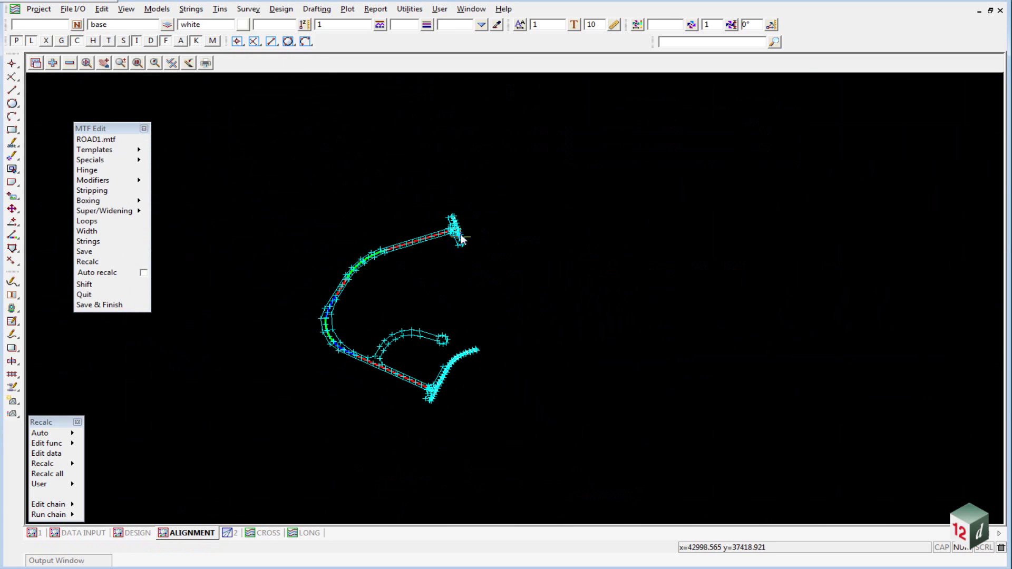
scroll(421, 211, up, 5)
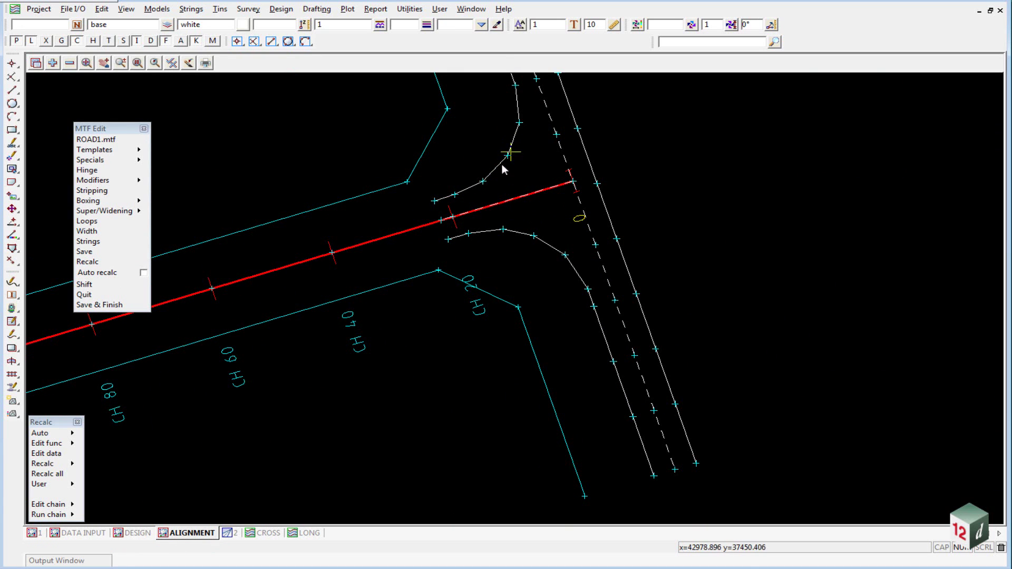
scroll(425, 200, down, 2)
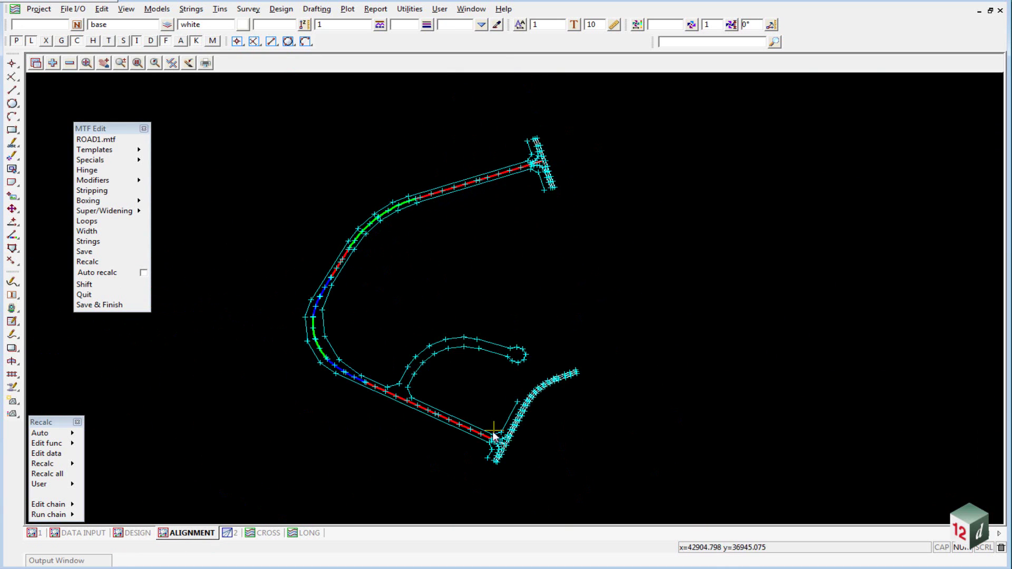
scroll(487, 429, up, 4)
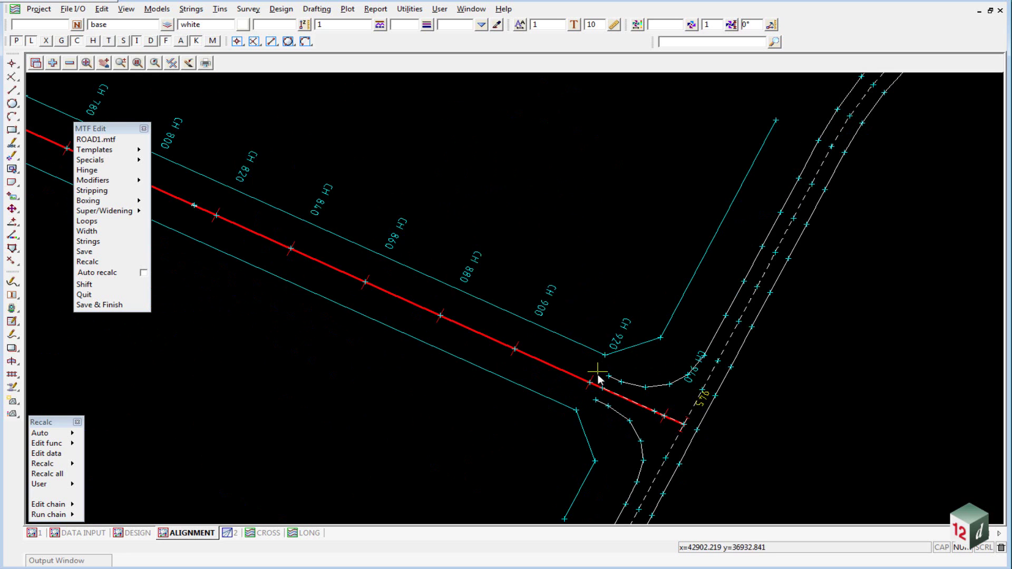
scroll(464, 433, down, 2)
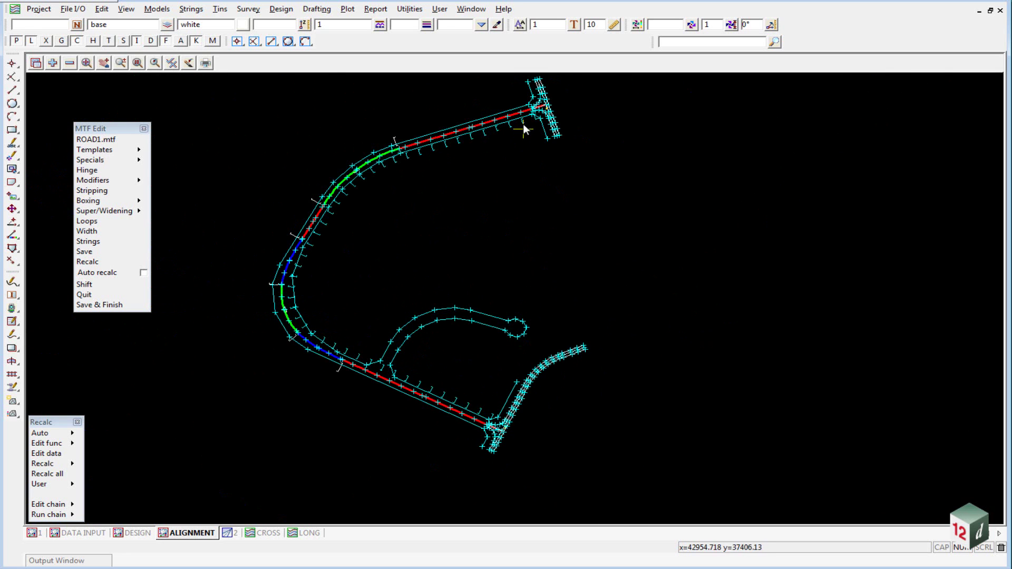
scroll(528, 101, up, 4)
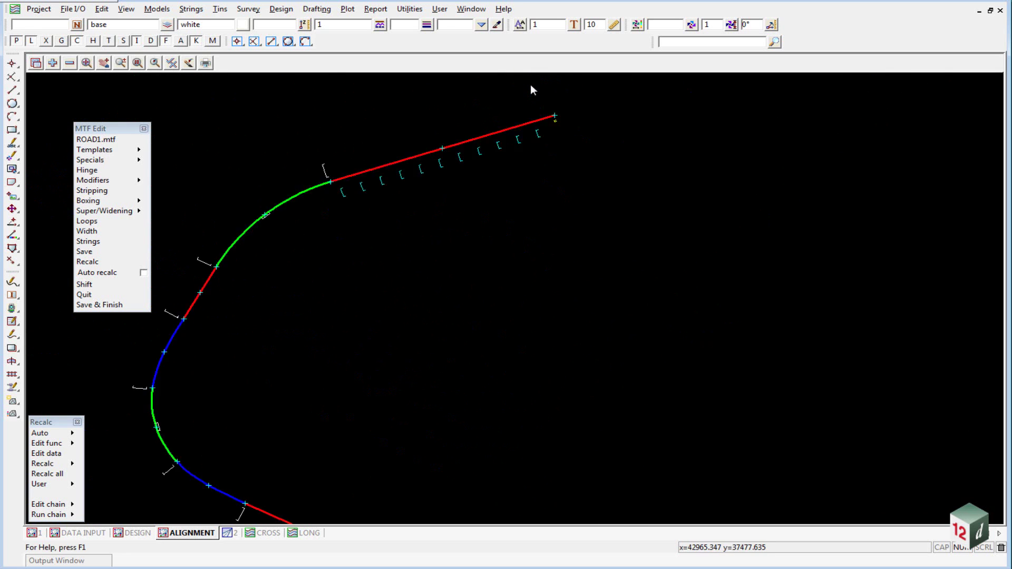
Turn Vertices off in the plan view and show the Left side / Right side modifier choices.
click(171, 63)
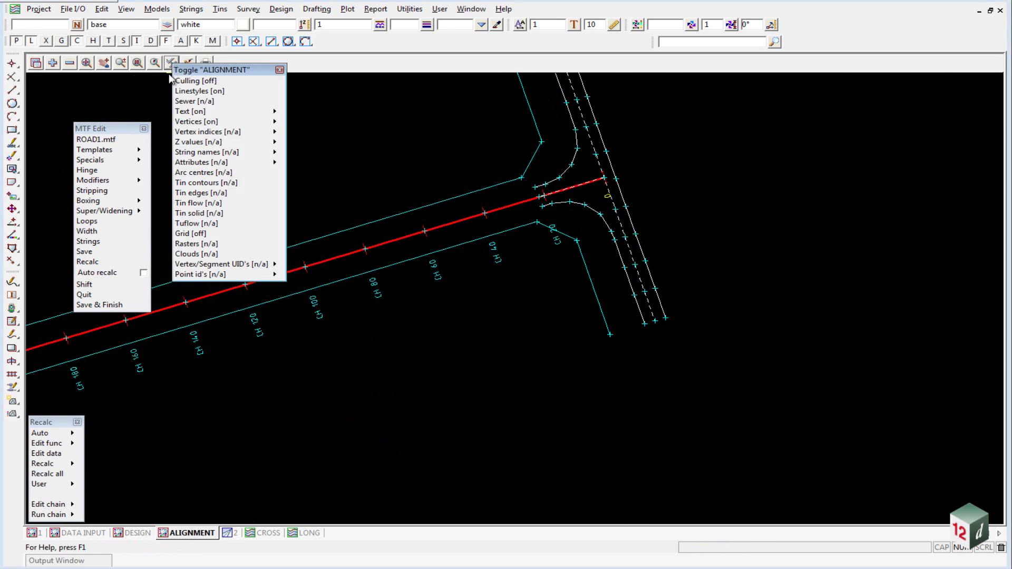
click(195, 121)
scroll(536, 213, down, 1)
scroll(533, 212, up, 2)
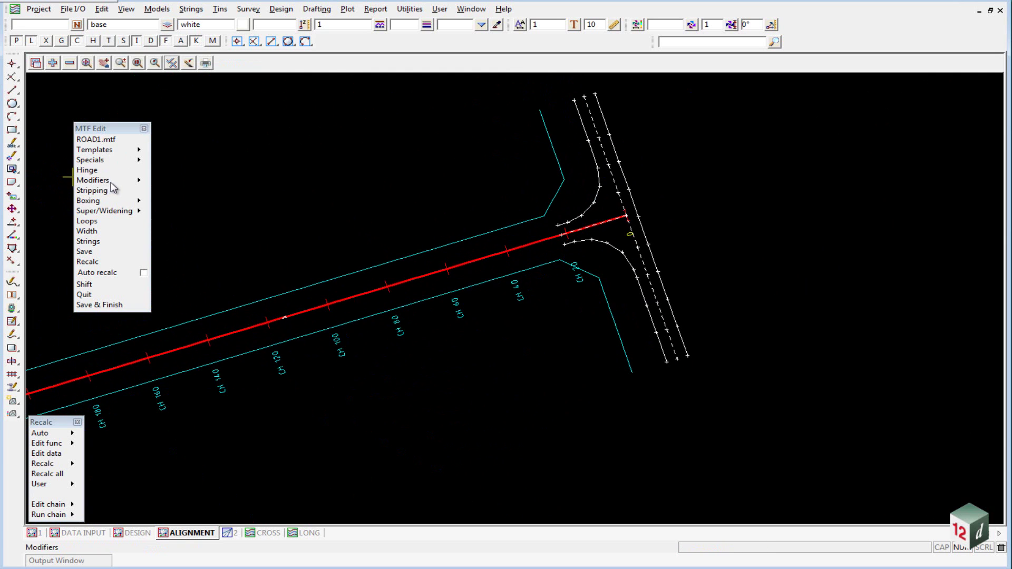
click(143, 182)
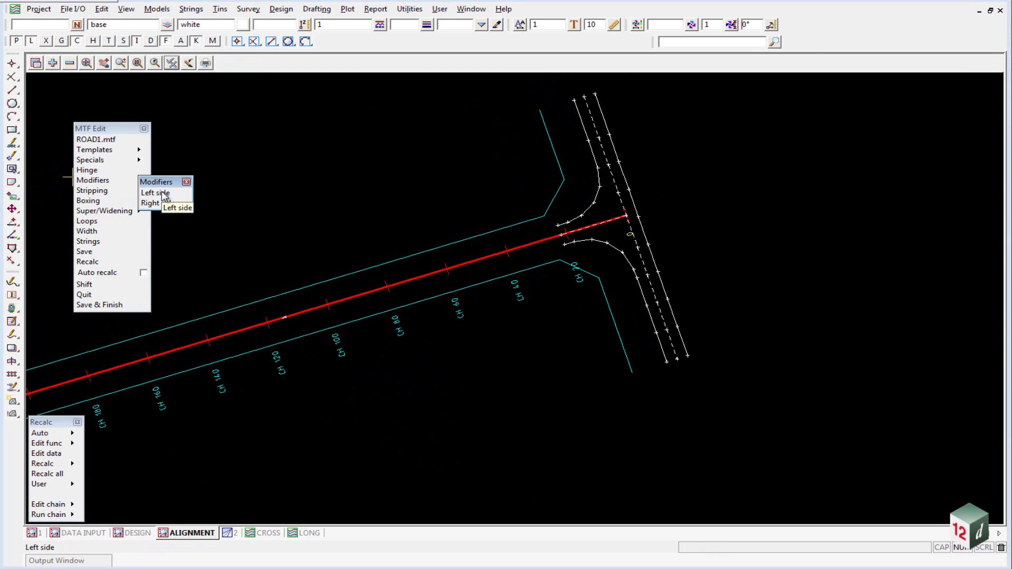
Open the Left Template Modifiers table, move it aside and narrow its window.
click(165, 194)
drag(375, 204, 688, 84)
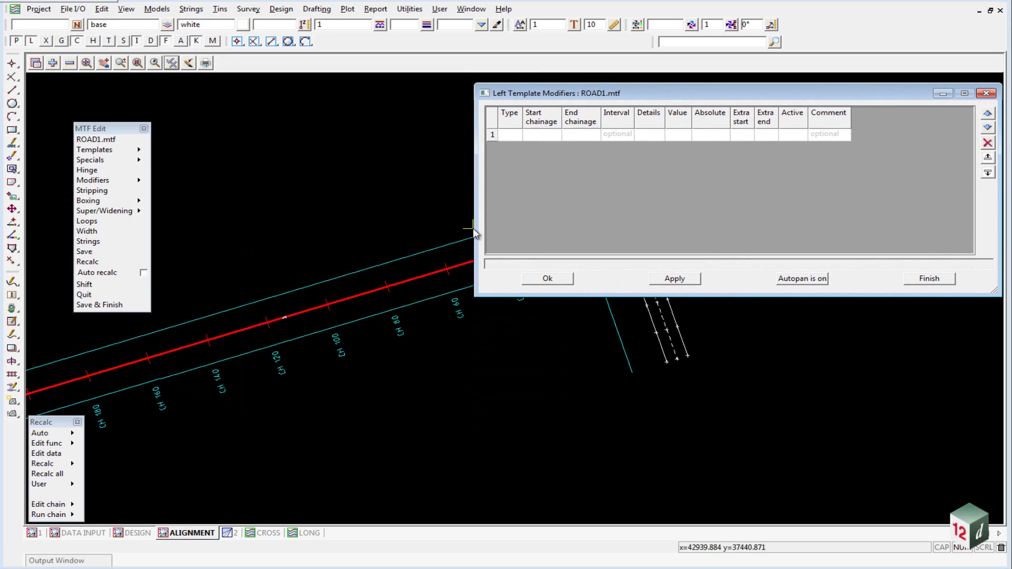
drag(474, 232, 605, 232)
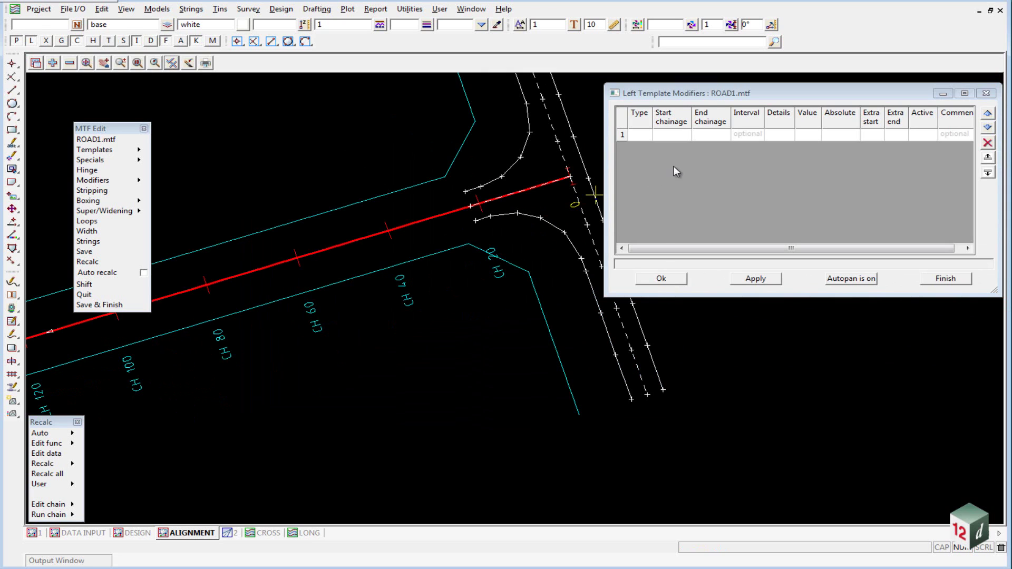
Make row 1 a Comment reading 'INSERT ROAD TEMPLATE FULL LEFT' and add a new row.
click(635, 134)
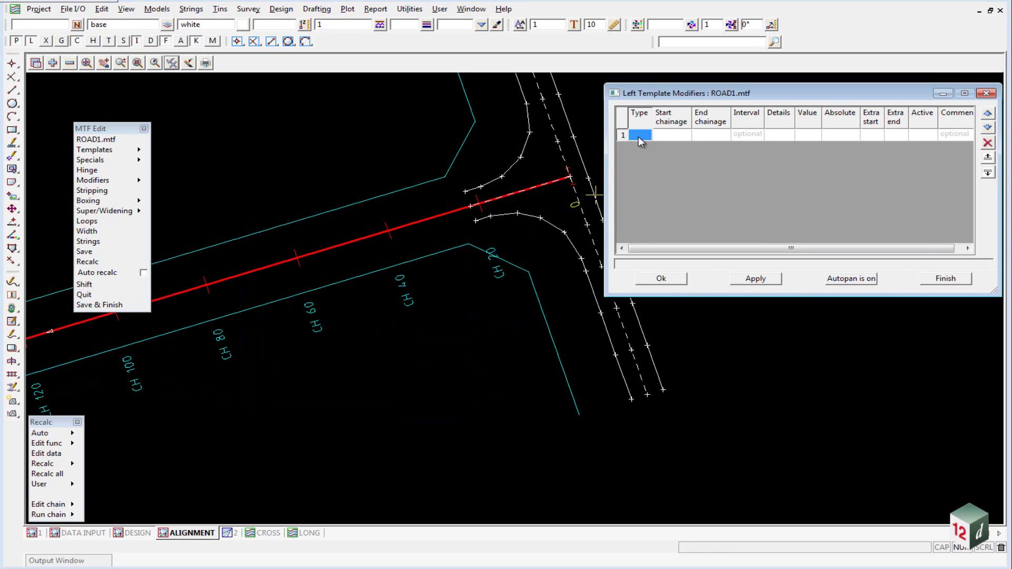
click(640, 136)
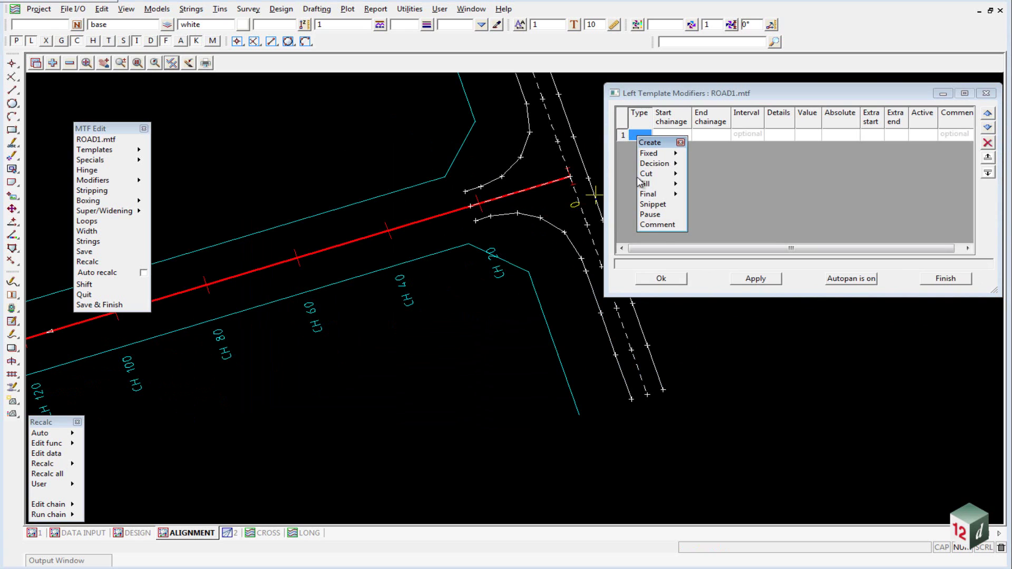
click(659, 225)
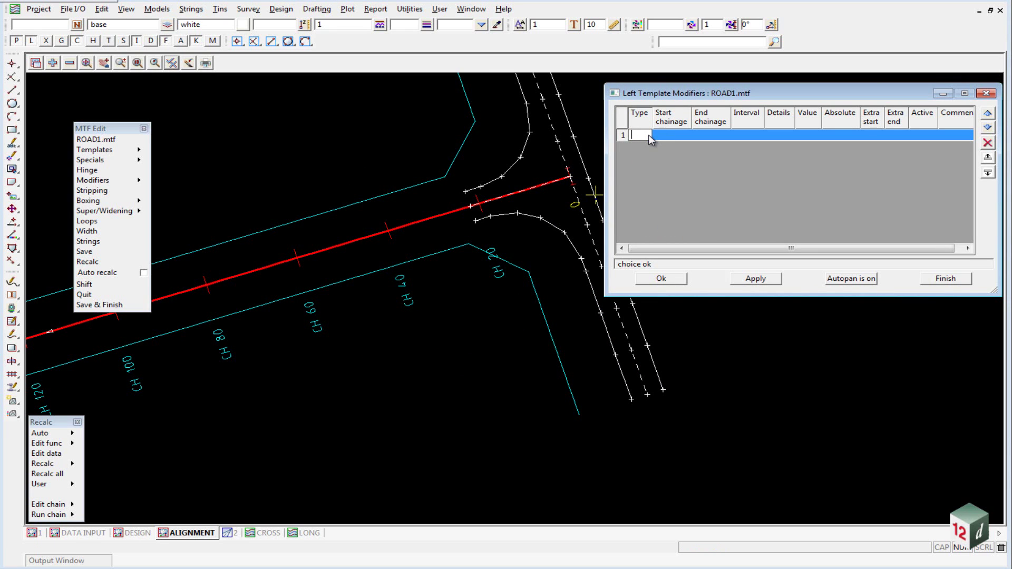
text(INSERT ROAD TEMPLATE)
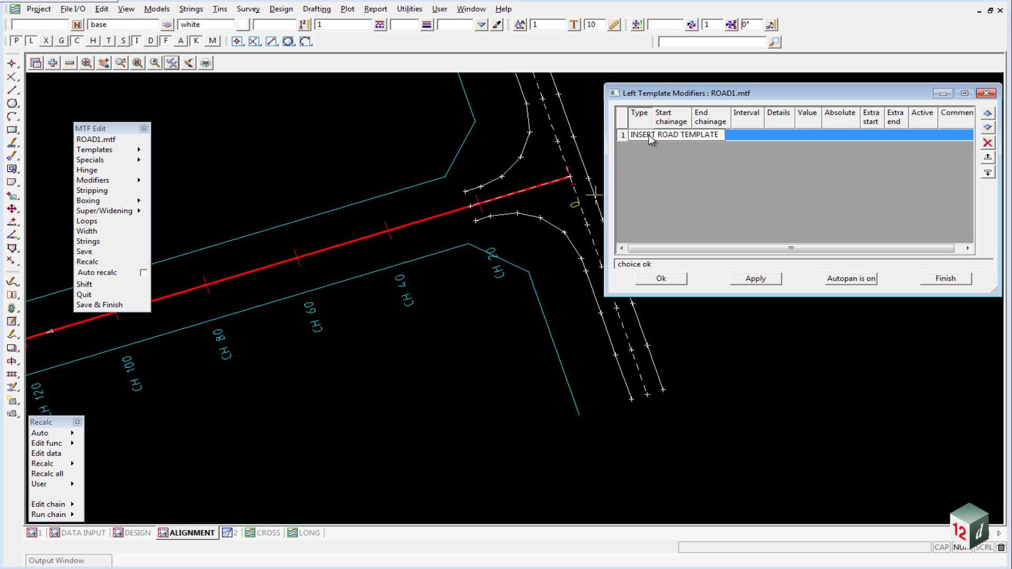
text( FULL LEFT)
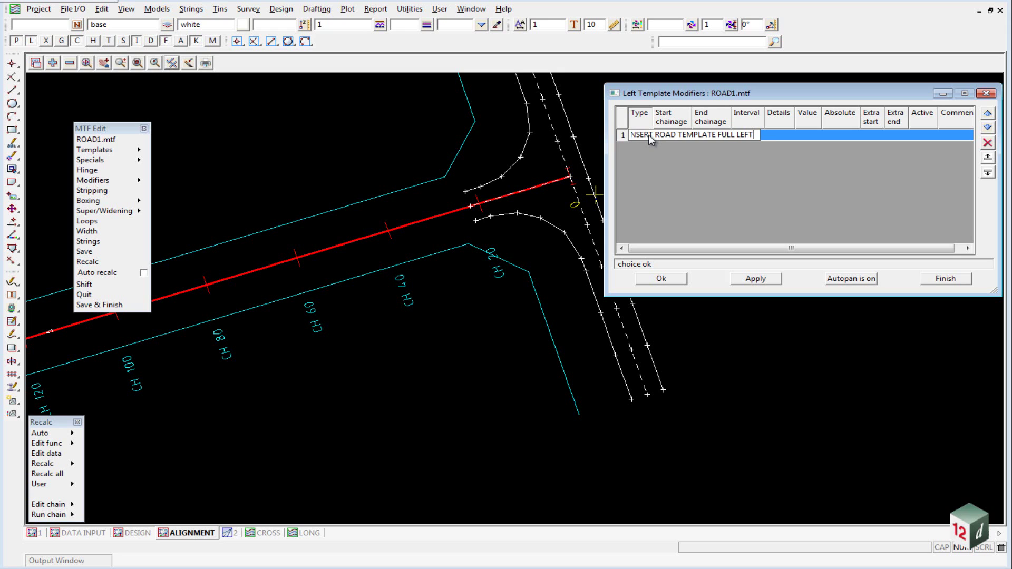
key(Return)
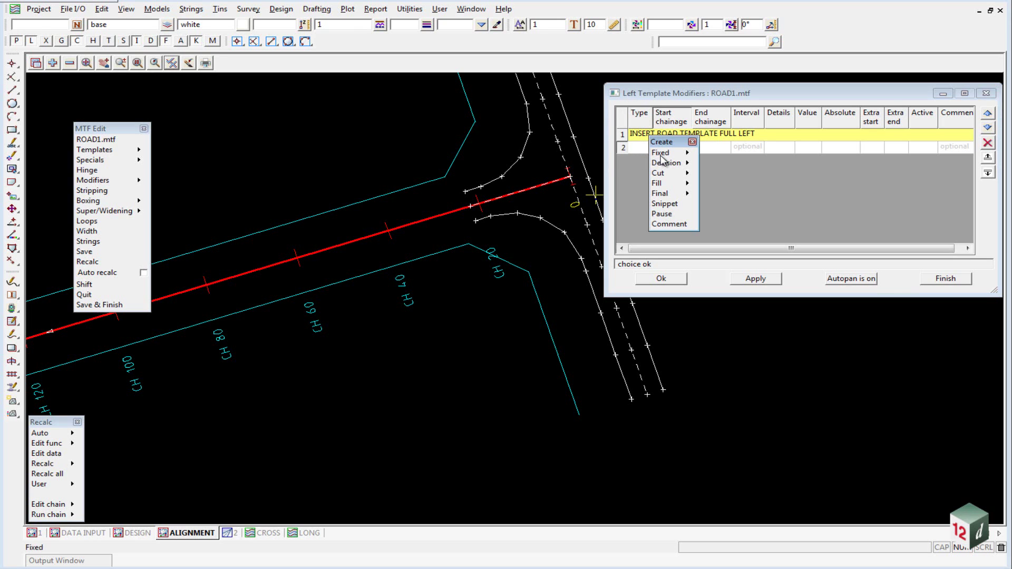
Add a Fixed Insert Full Template modifier as row 2 using the FULL LEFT template.
click(685, 151)
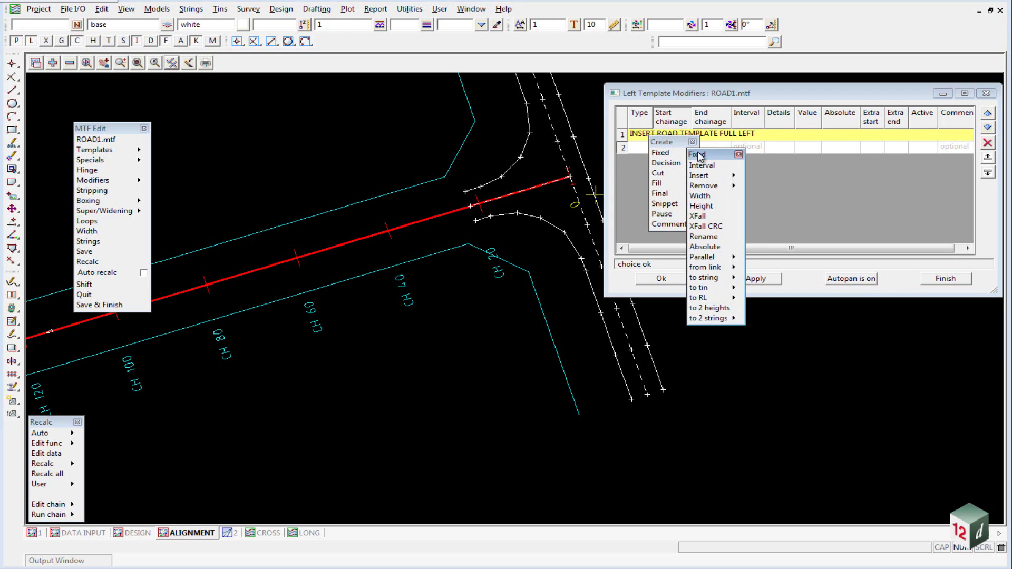
click(730, 179)
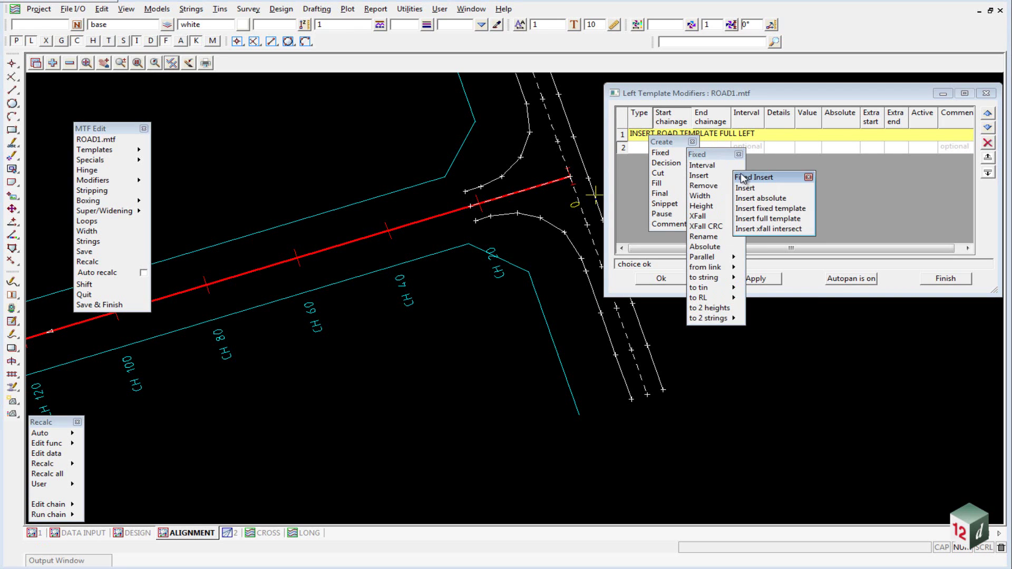
click(769, 224)
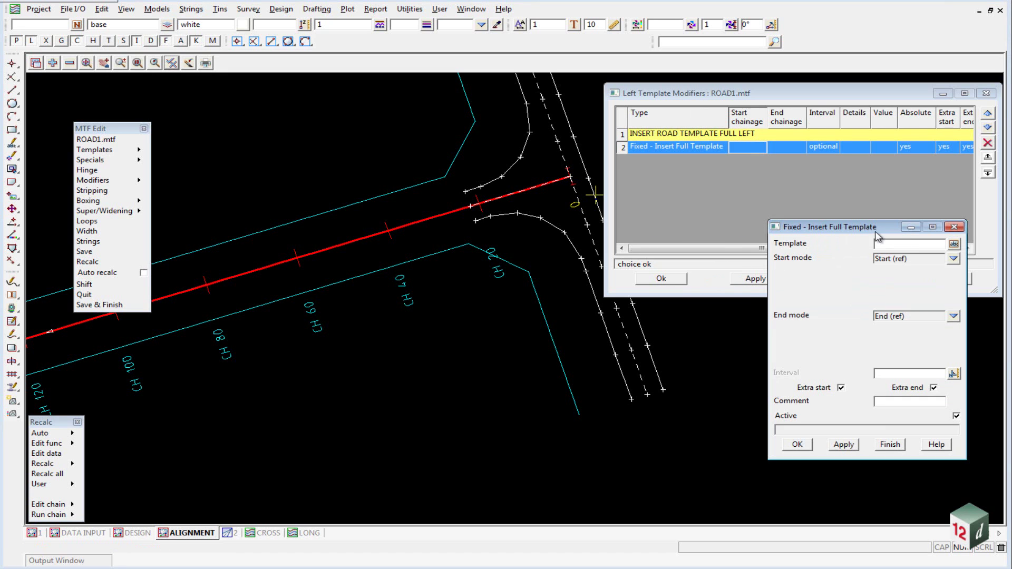
drag(877, 236, 751, 149)
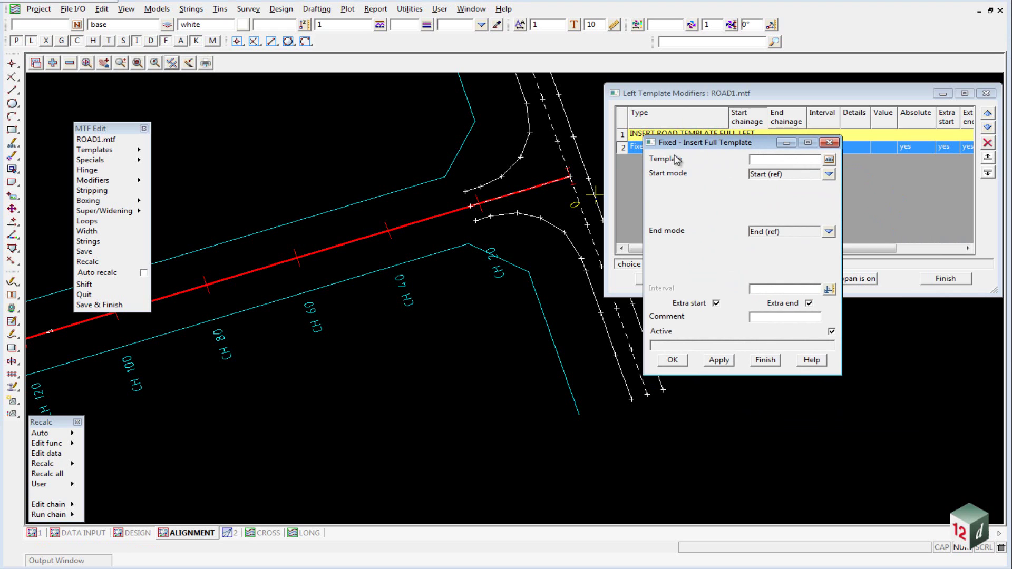
click(829, 160)
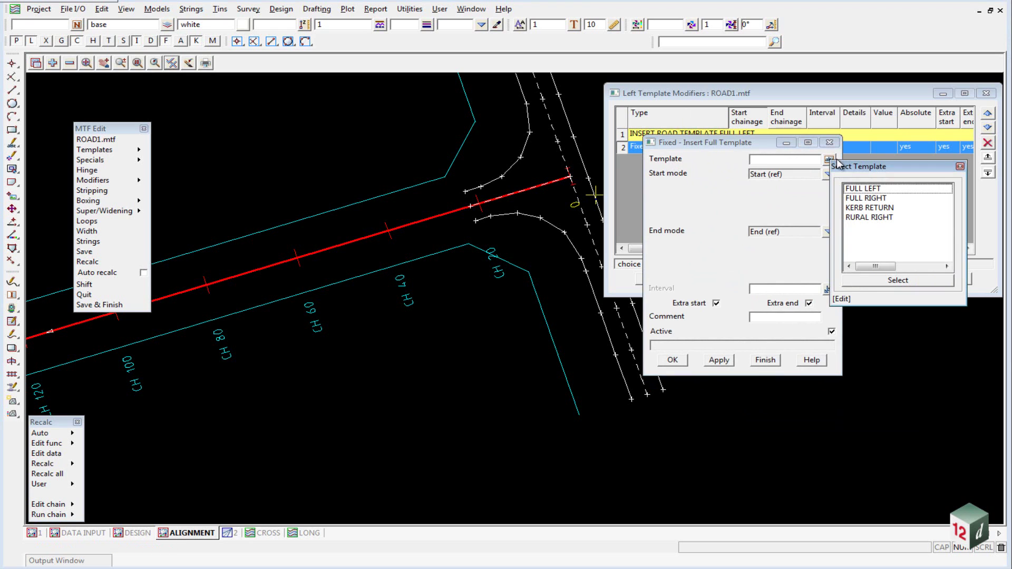
double_click(866, 190)
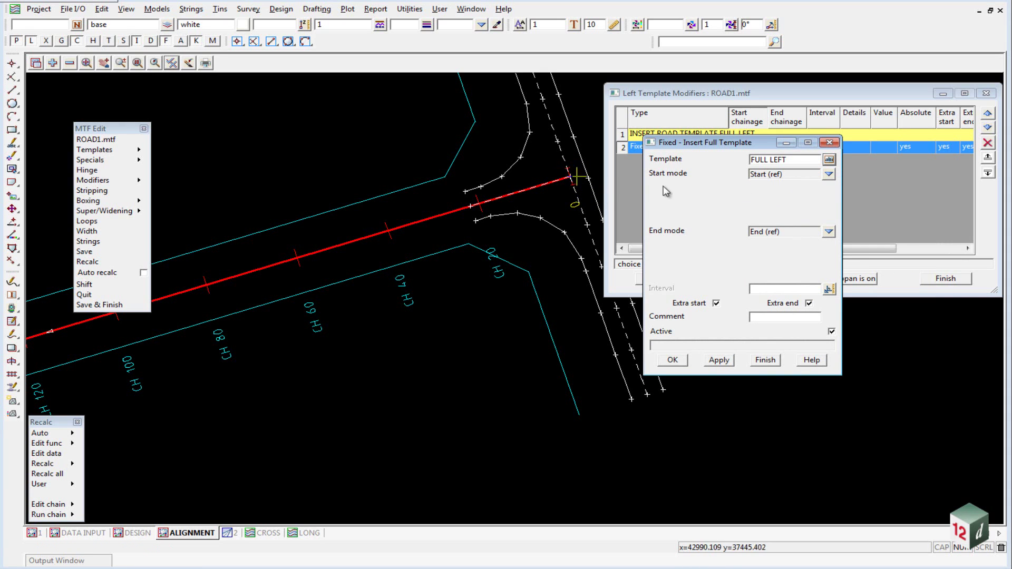
Set the start mode to Typed with chainage 21.8605 picked on the road edge.
click(829, 174)
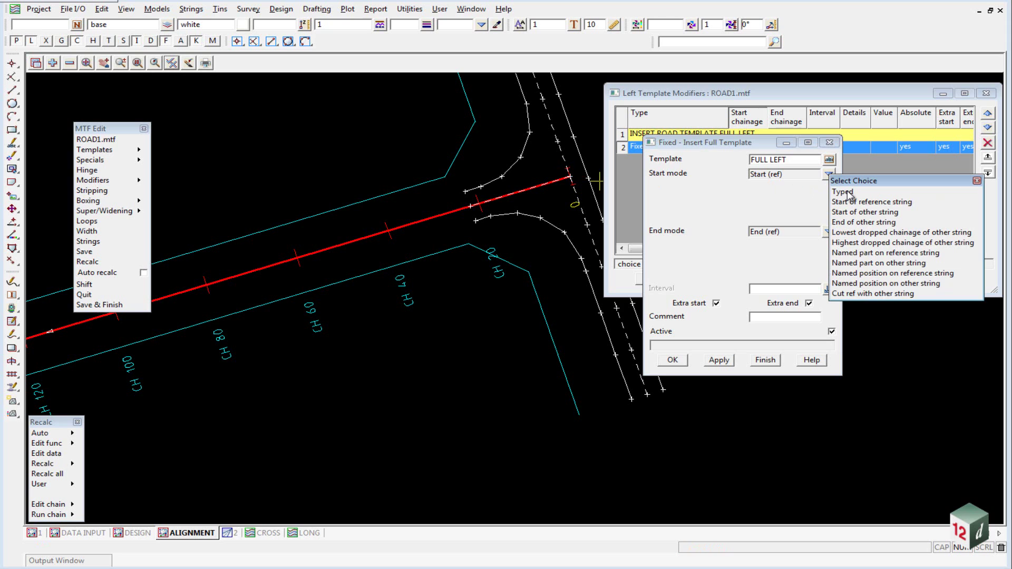
click(846, 193)
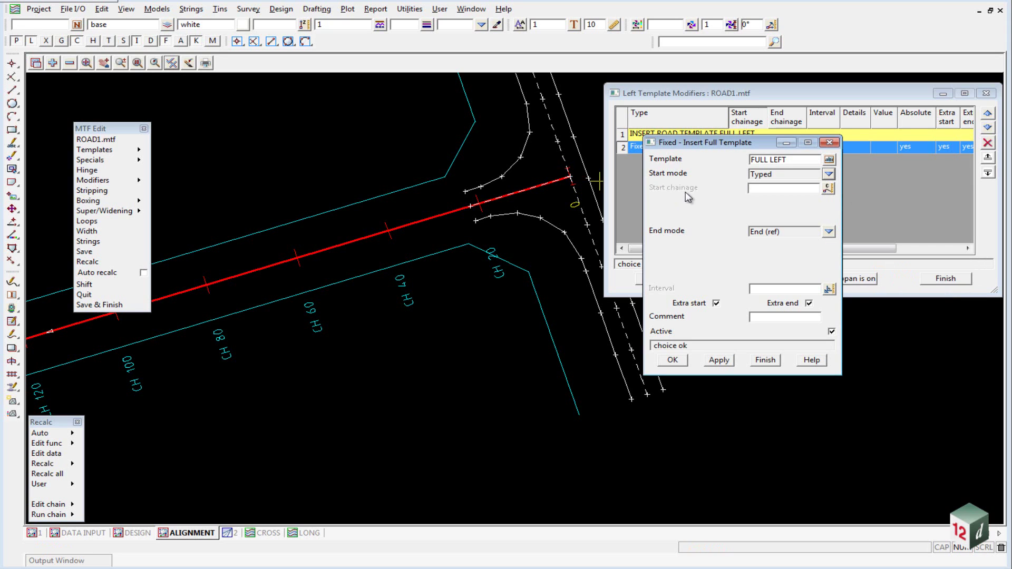
click(829, 189)
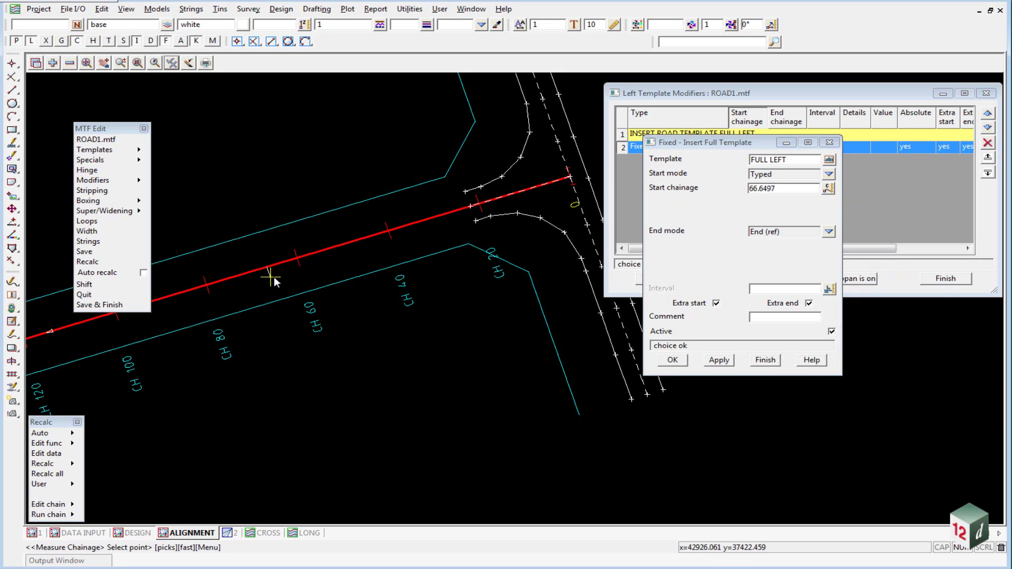
click(471, 224)
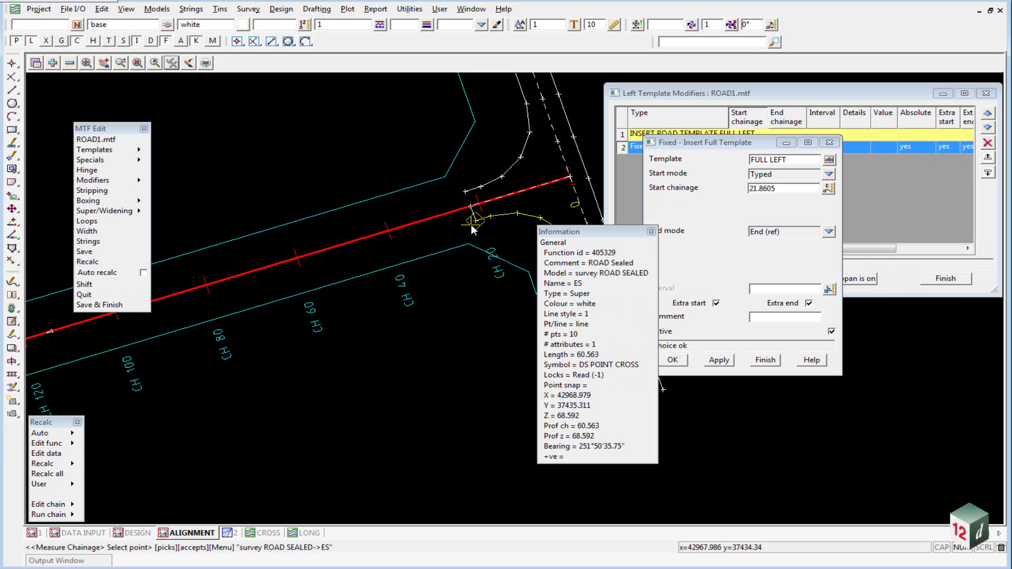
middle_click(470, 224)
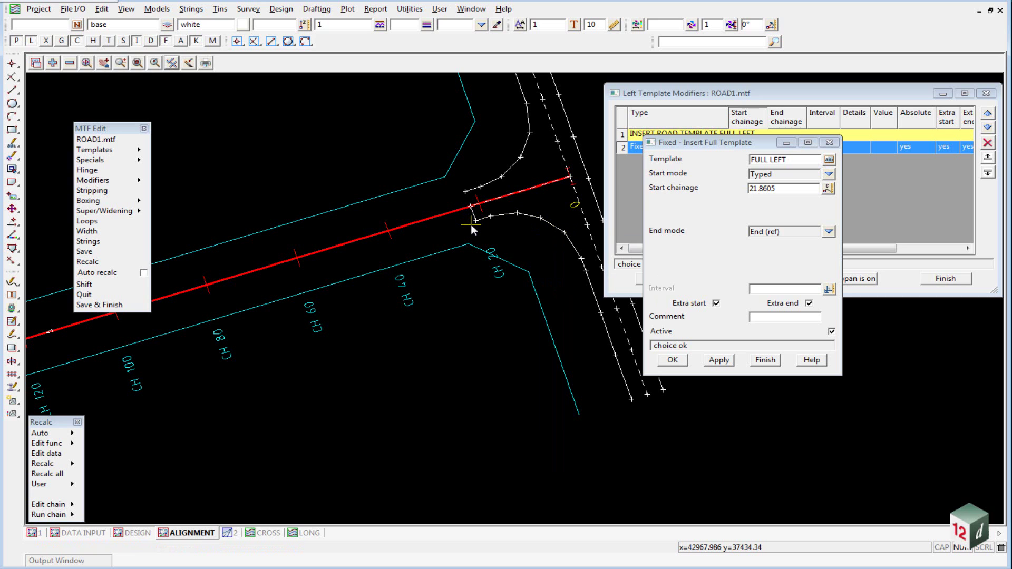
Set a typed end chainage of 923.3678 picked on the far road edge and confirm.
click(829, 231)
click(843, 250)
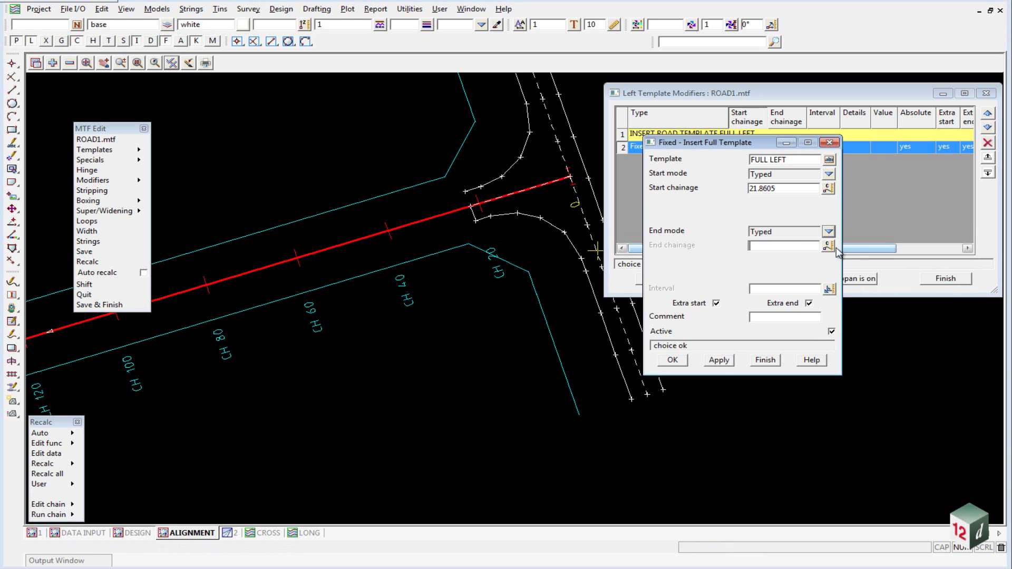
click(829, 246)
scroll(298, 145, down, 2)
scroll(298, 144, down, 2)
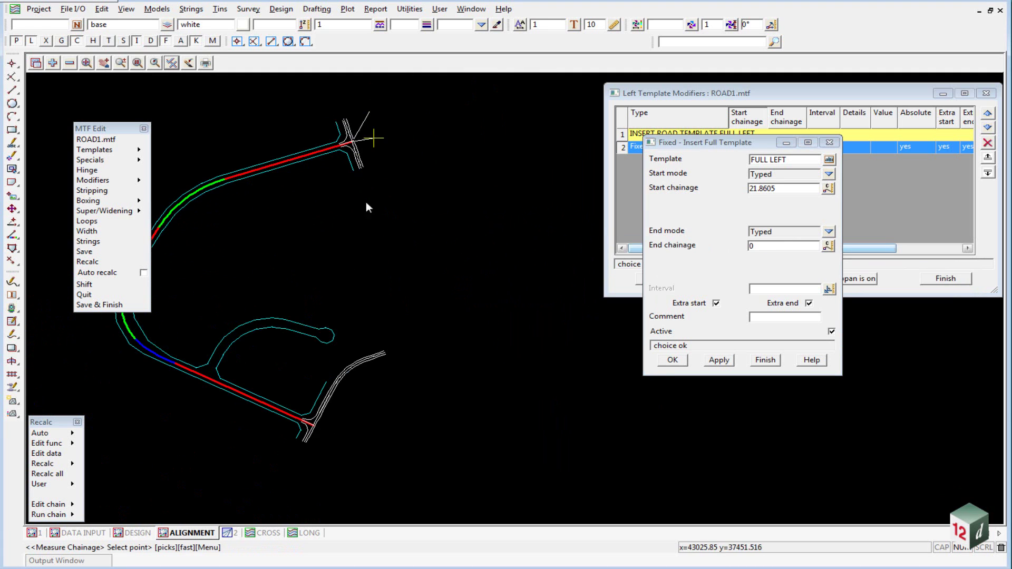
click(321, 426)
scroll(219, 402, up, 3)
scroll(223, 381, up, 2)
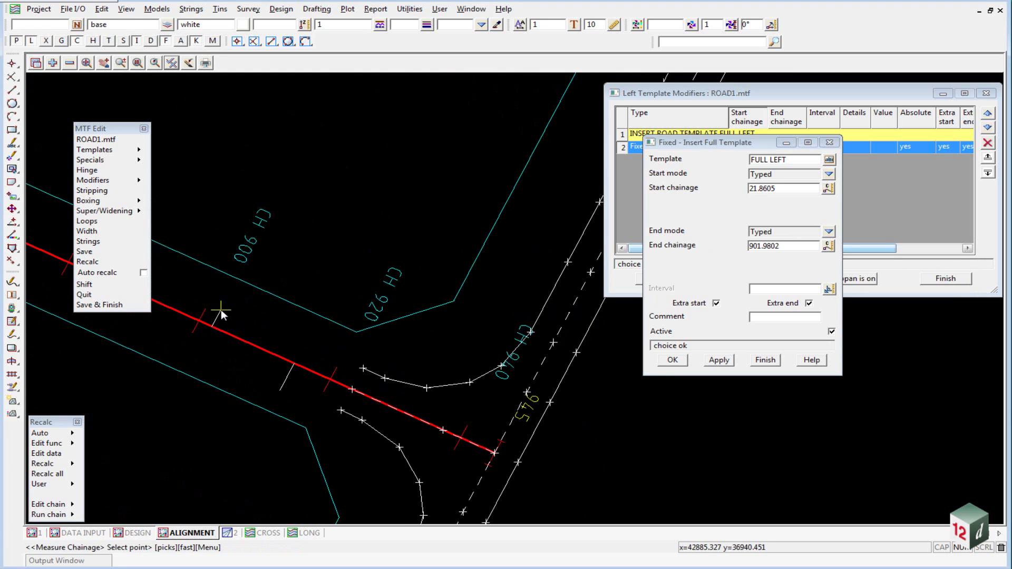
click(360, 368)
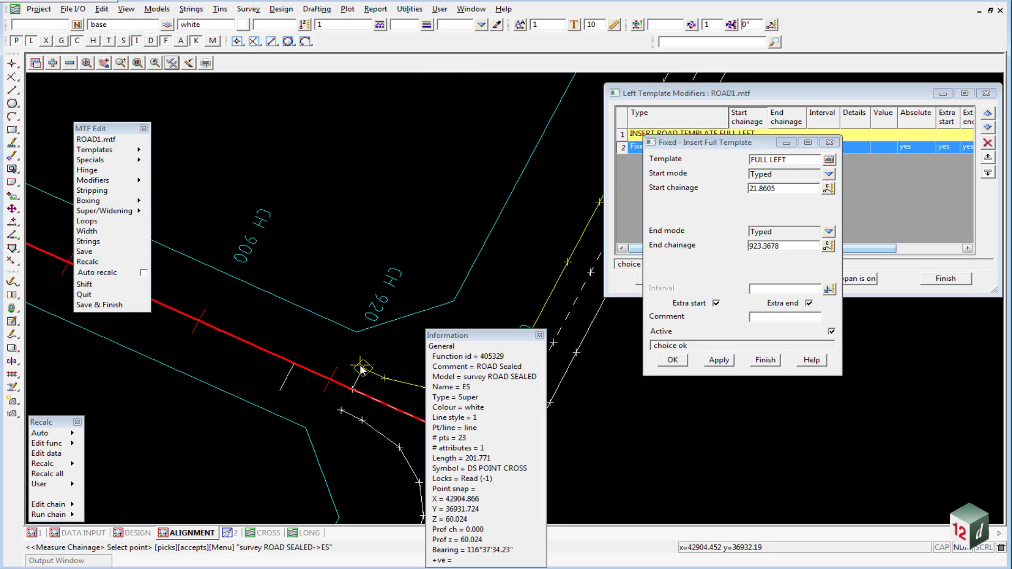
middle_click(360, 368)
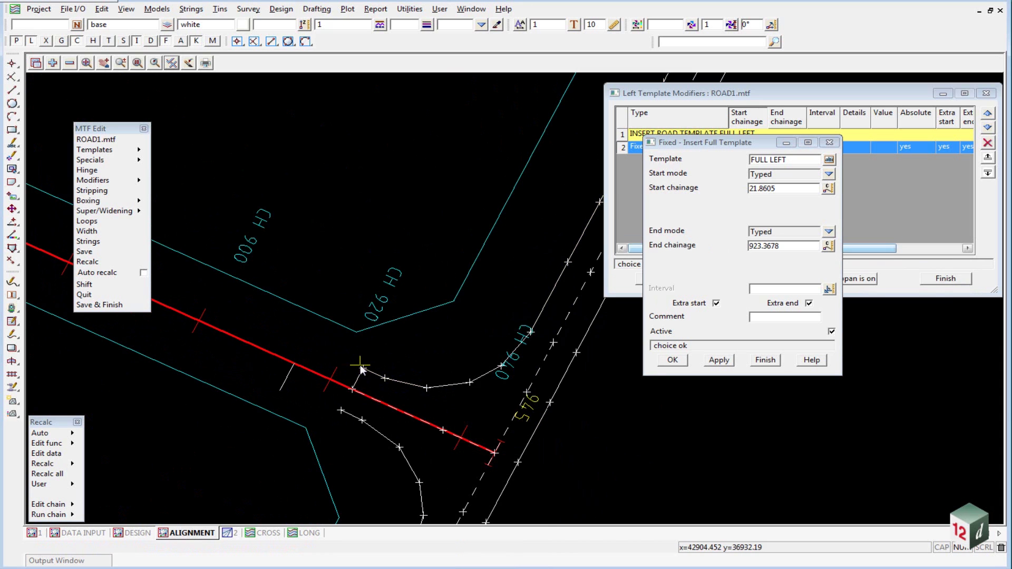
click(672, 360)
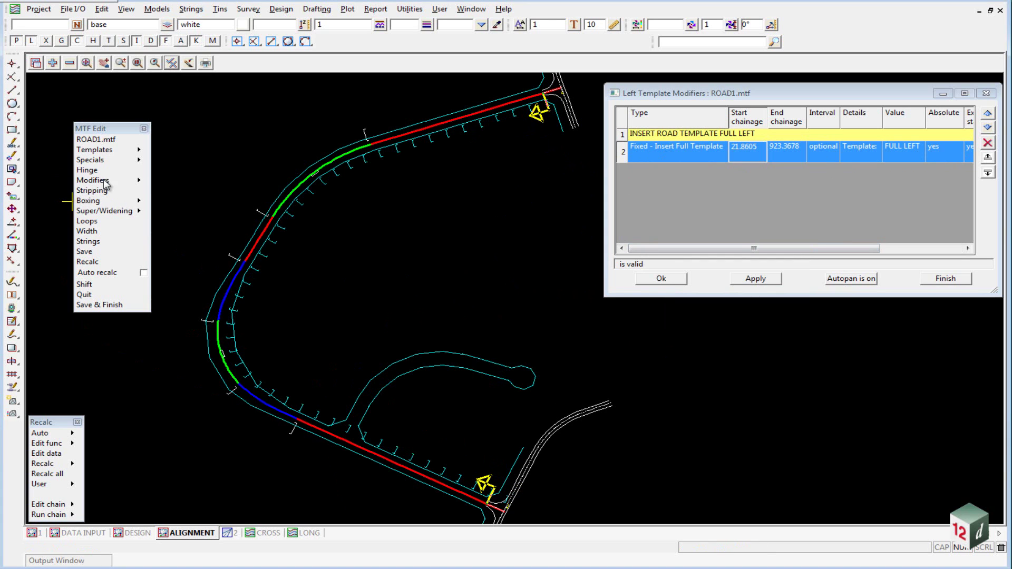
Open the Right Template Modifiers table, move and narrow it, and add a second row.
click(132, 180)
click(160, 203)
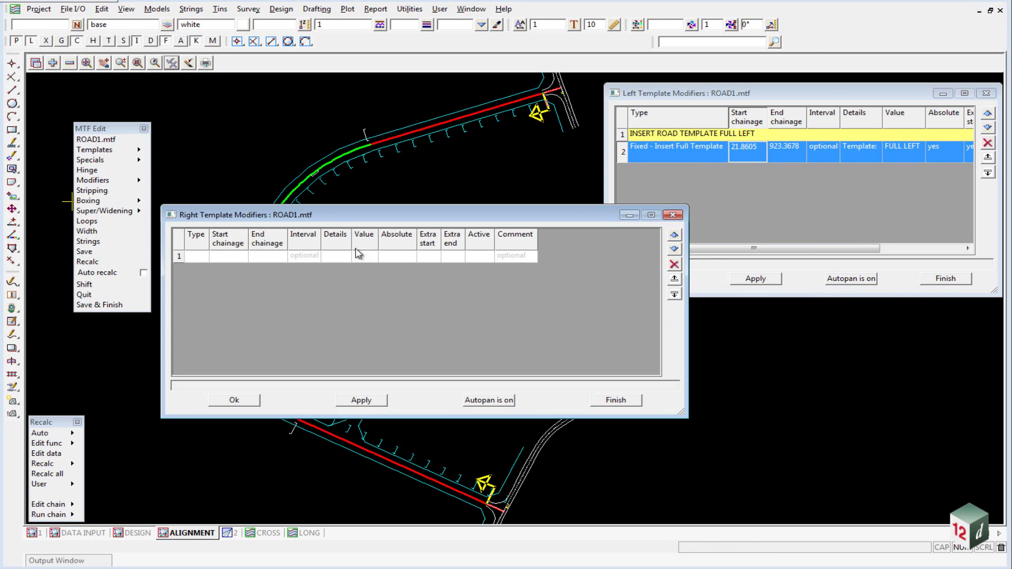
mouse_move(333, 211)
mouse_down()
mouse_move(618, 314)
mouse_move(648, 306)
mouse_up()
drag(477, 412, 608, 415)
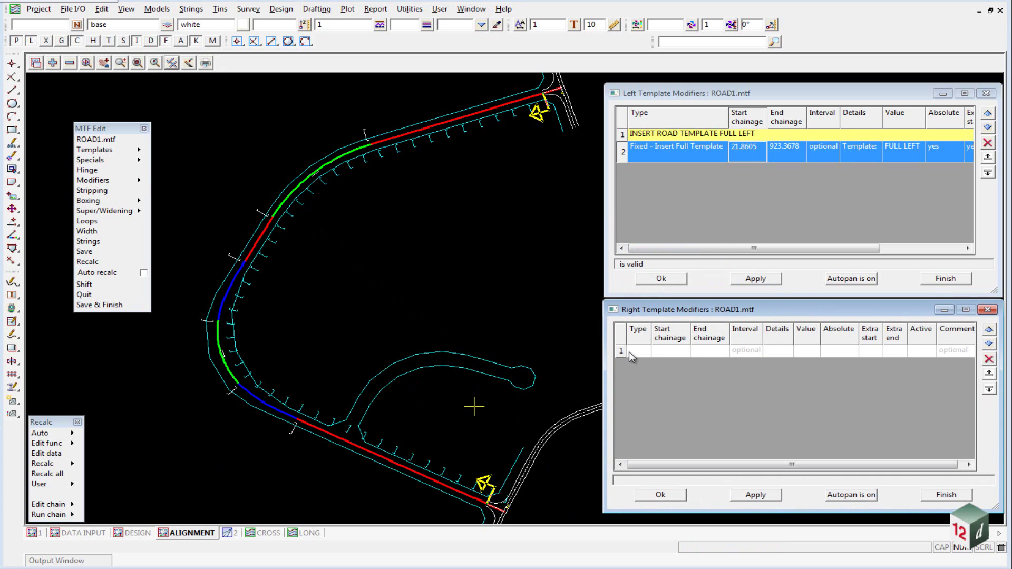
click(630, 352)
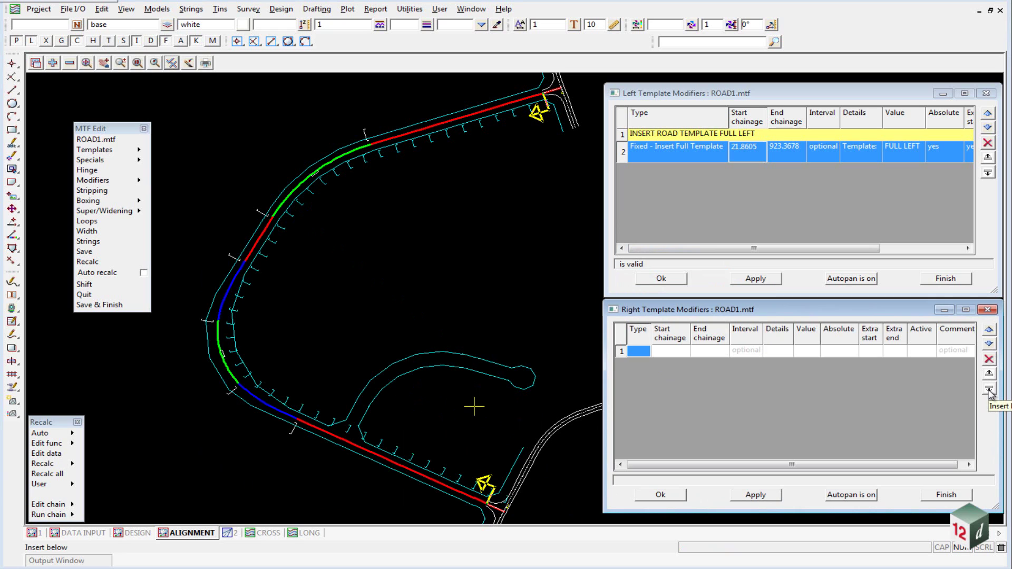
click(990, 393)
Copy both left modifier rows and paste them into the right modifiers table.
click(621, 153)
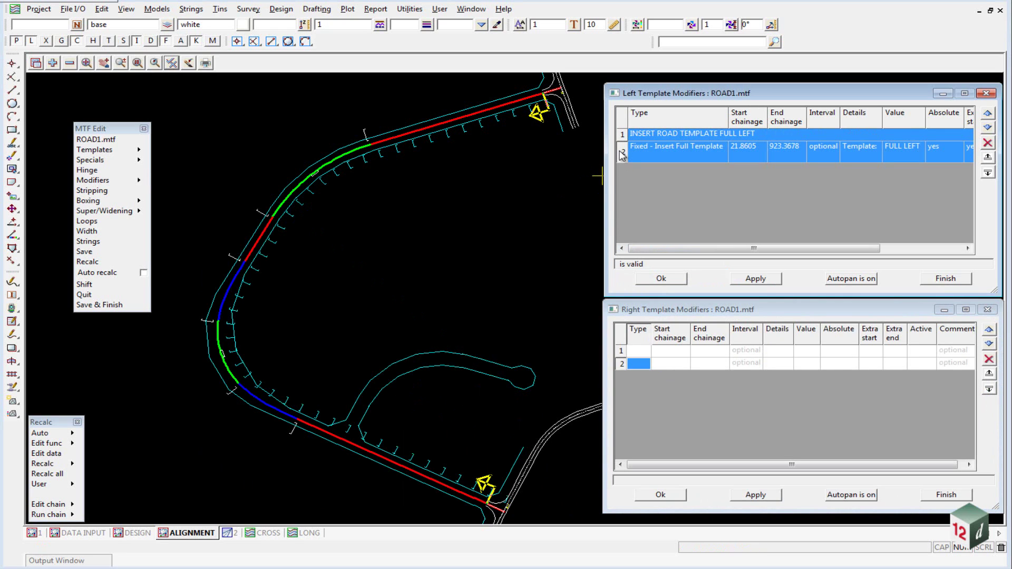
right_click(622, 155)
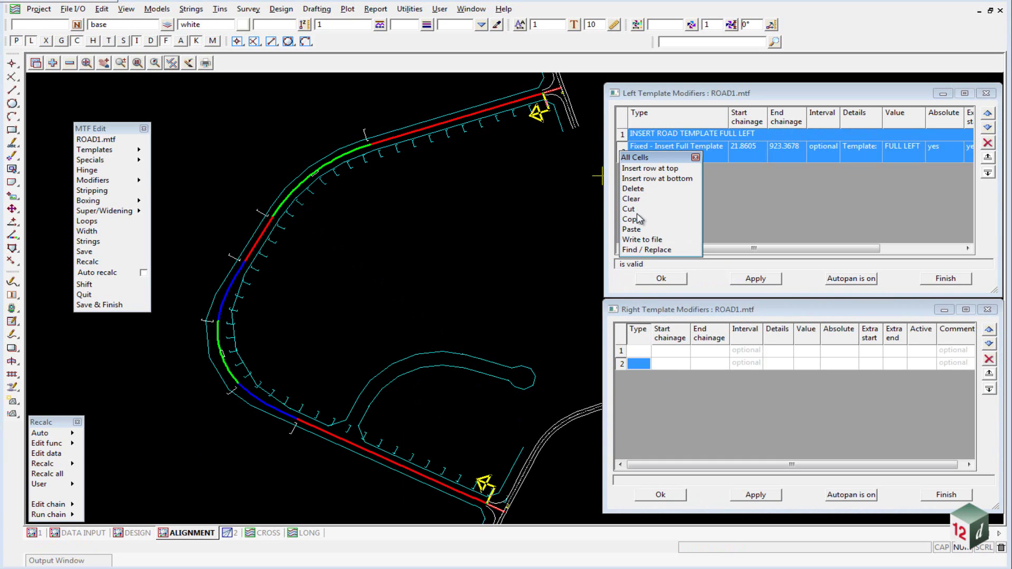
click(635, 219)
click(637, 352)
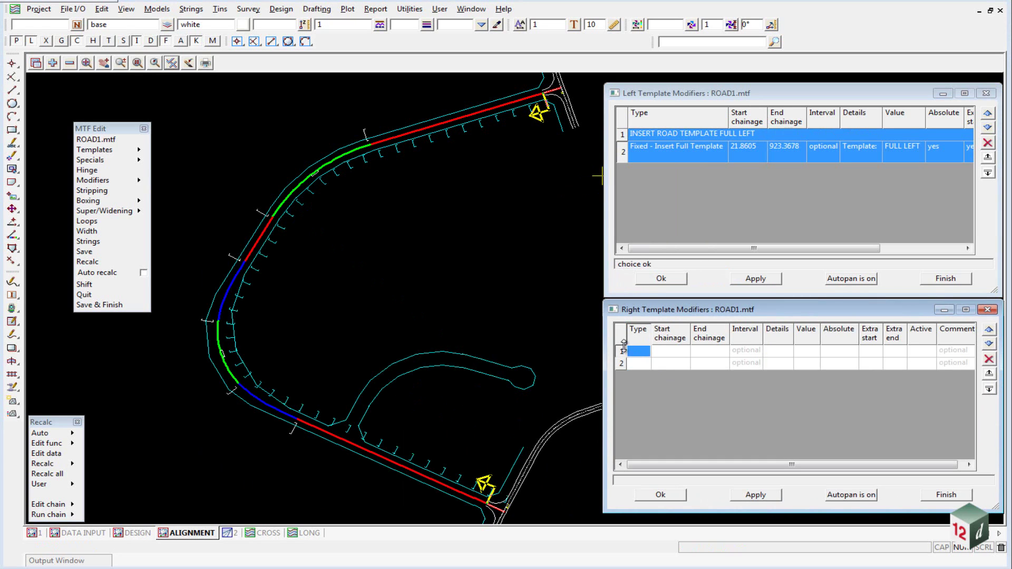
key(ctrl+v)
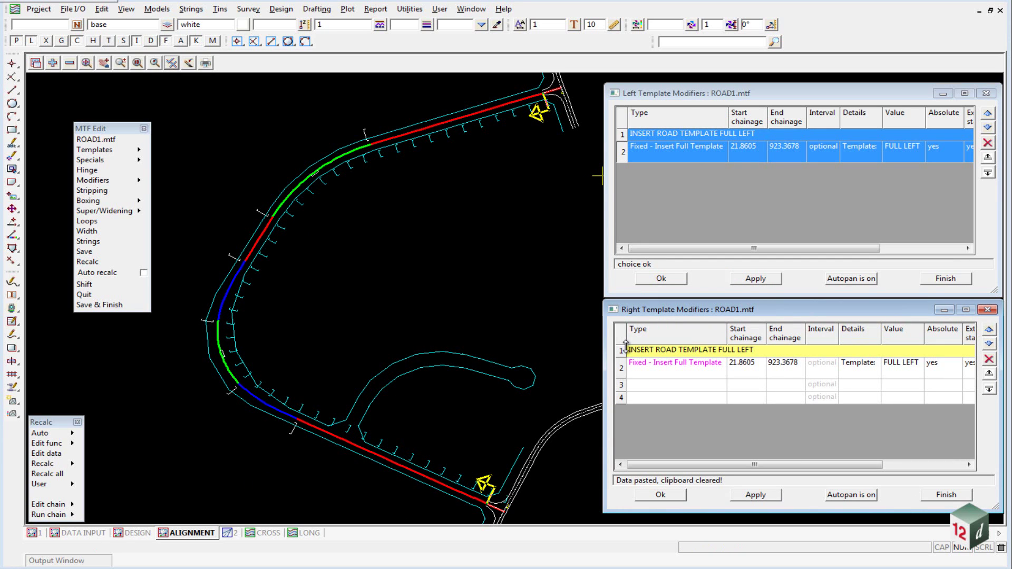
Change the row 1 comment to 'INSERT ROAD TEMPLATE RURAL RIGHT'.
click(657, 351)
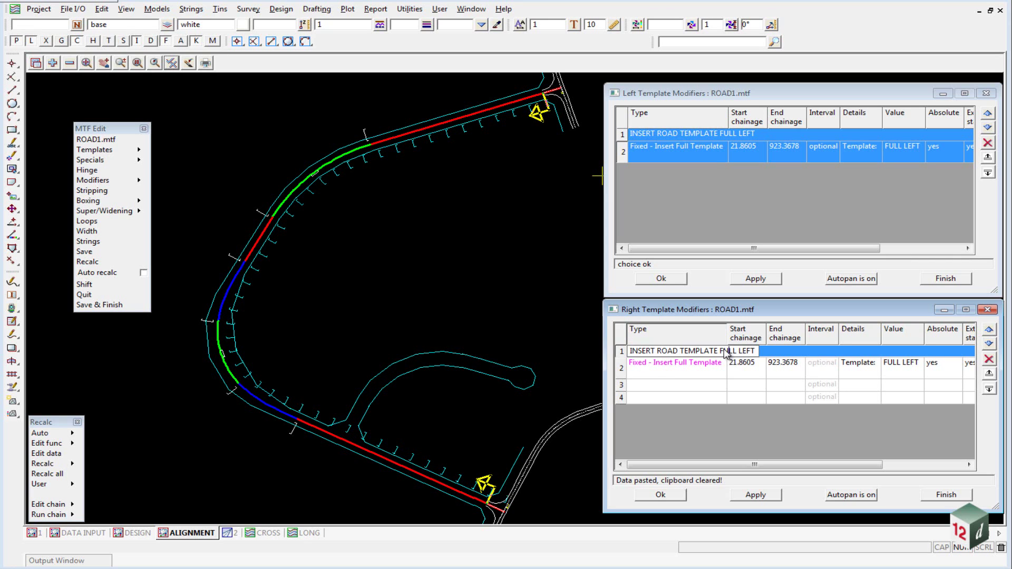
drag(734, 354, 757, 354)
text(RURAL RIGHT)
Switch the row 2 insert template from FULL LEFT to RURAL RIGHT.
double_click(706, 371)
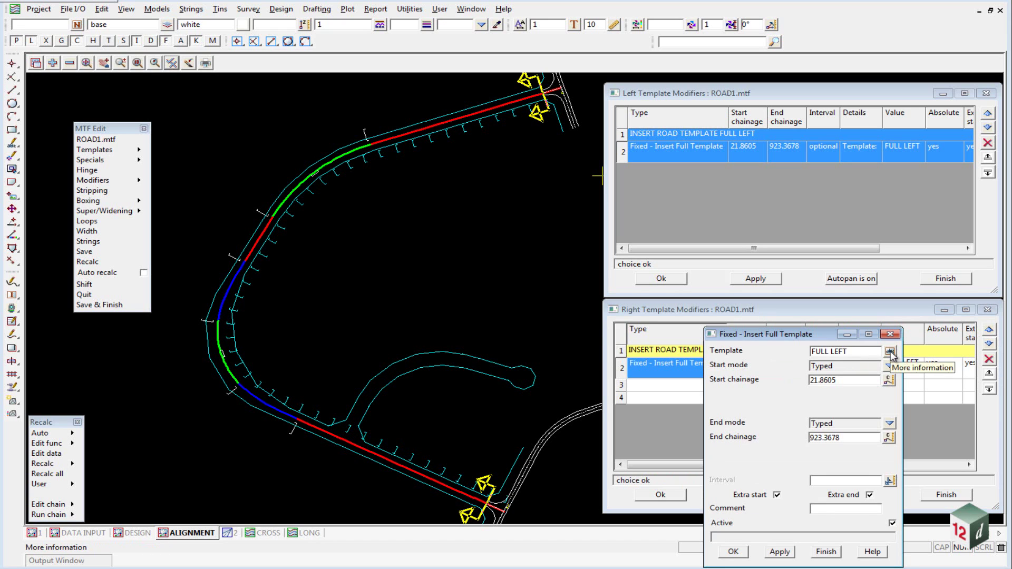
click(891, 353)
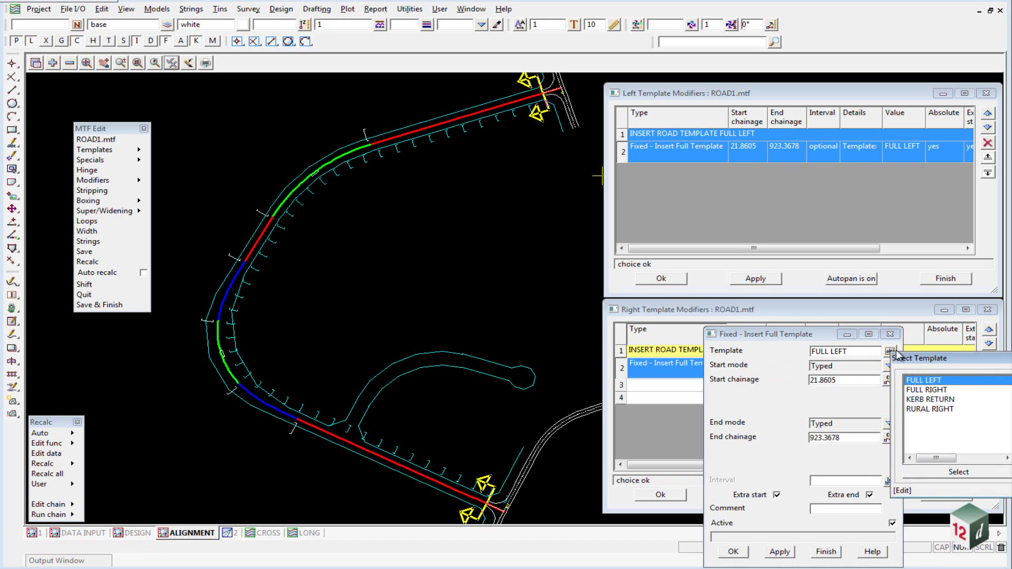
click(931, 411)
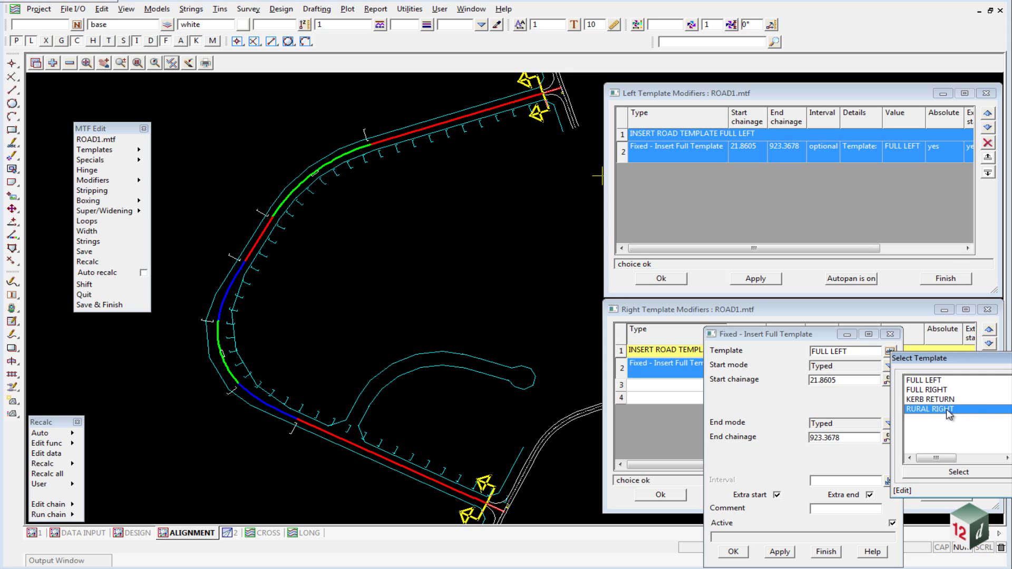
double_click(949, 410)
click(889, 380)
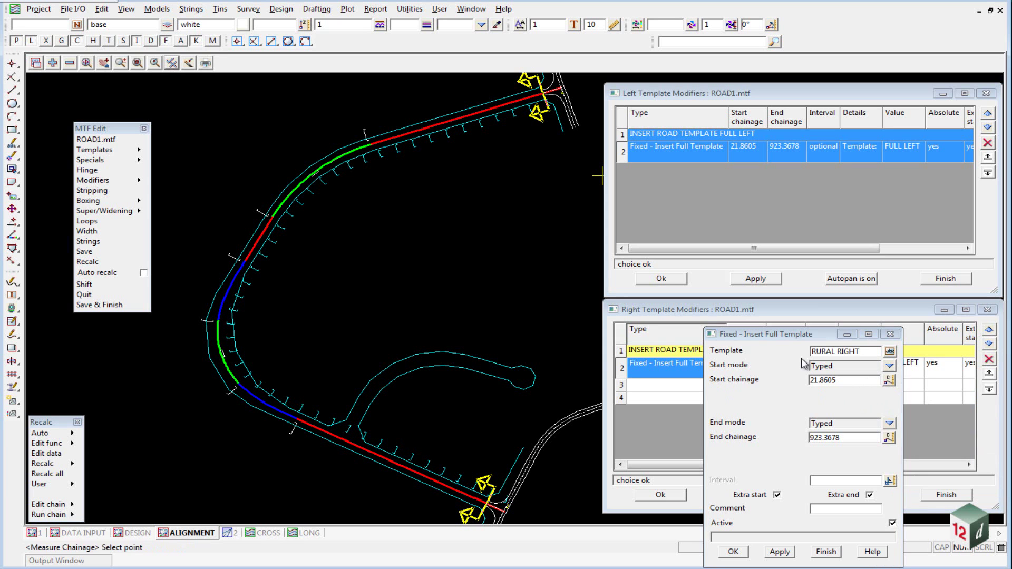
Pick start chainage 21.8792 and end chainage 923.3815 on the road strings and confirm.
scroll(416, 174, up, 3)
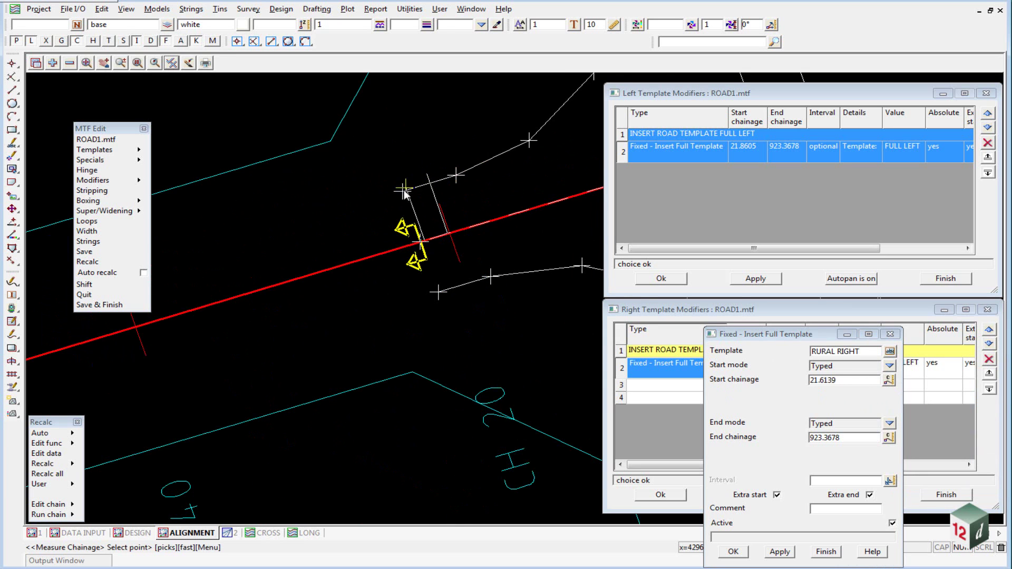
click(402, 193)
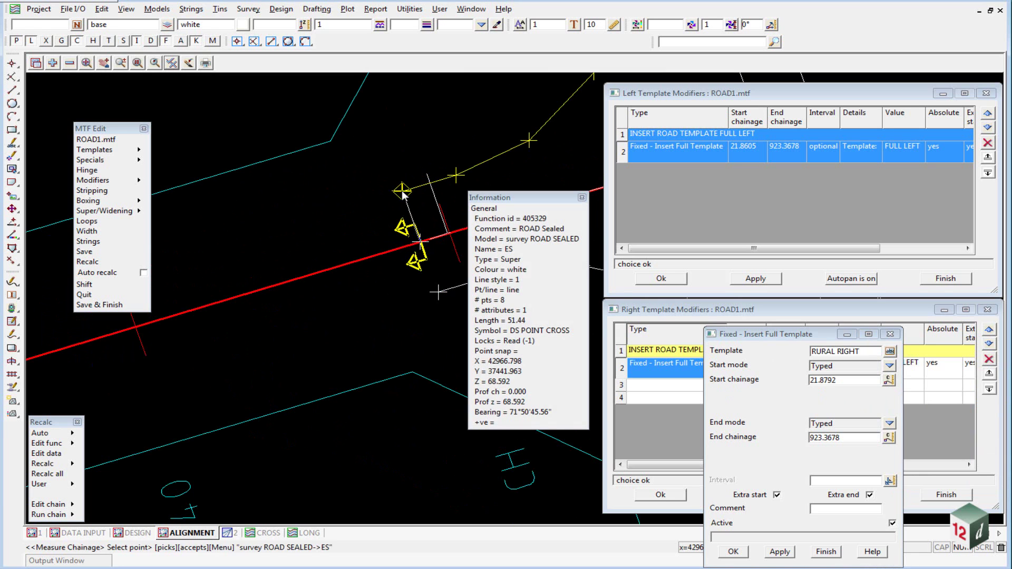
middle_click(402, 192)
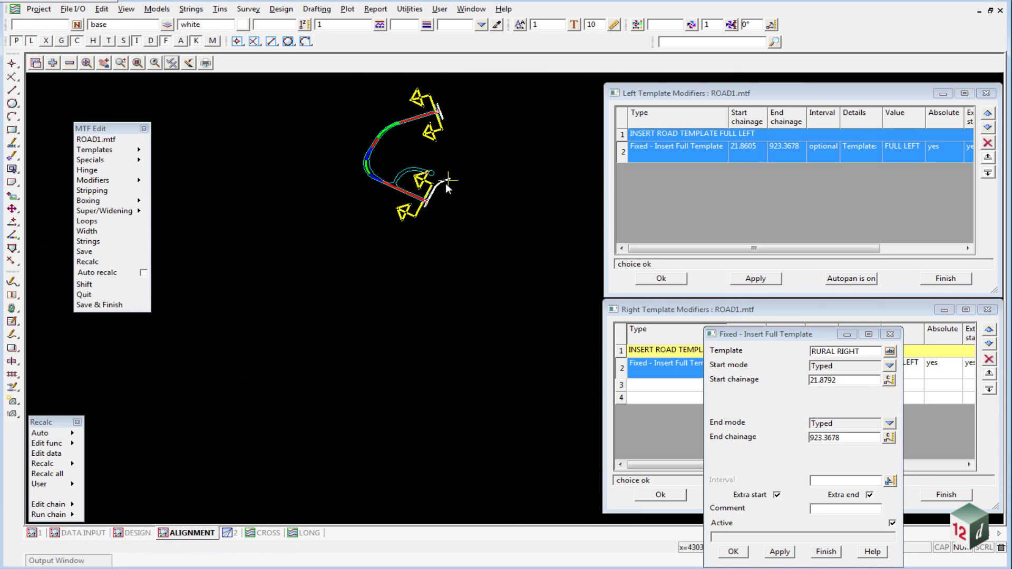
click(889, 437)
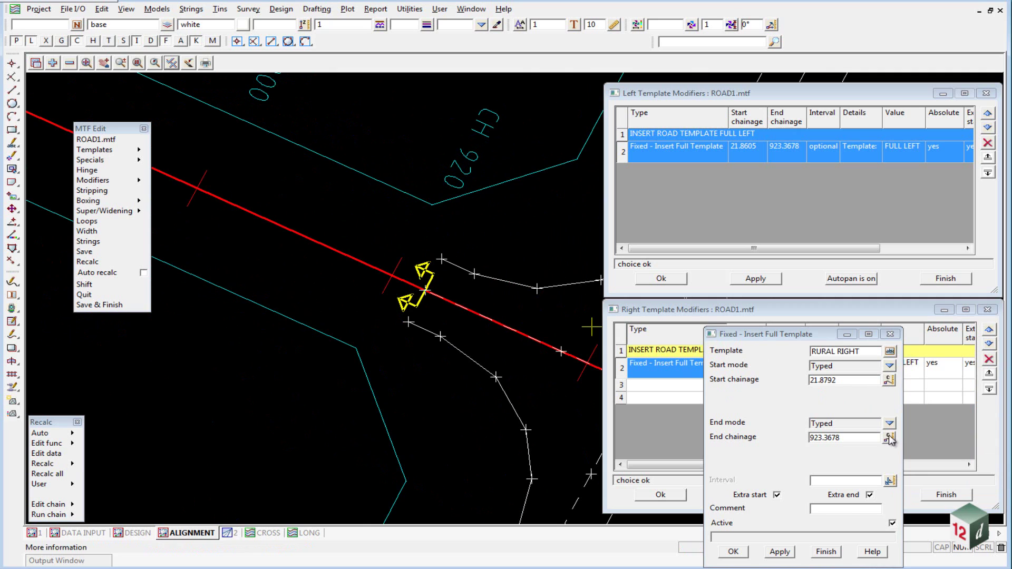
click(399, 325)
middle_click(399, 326)
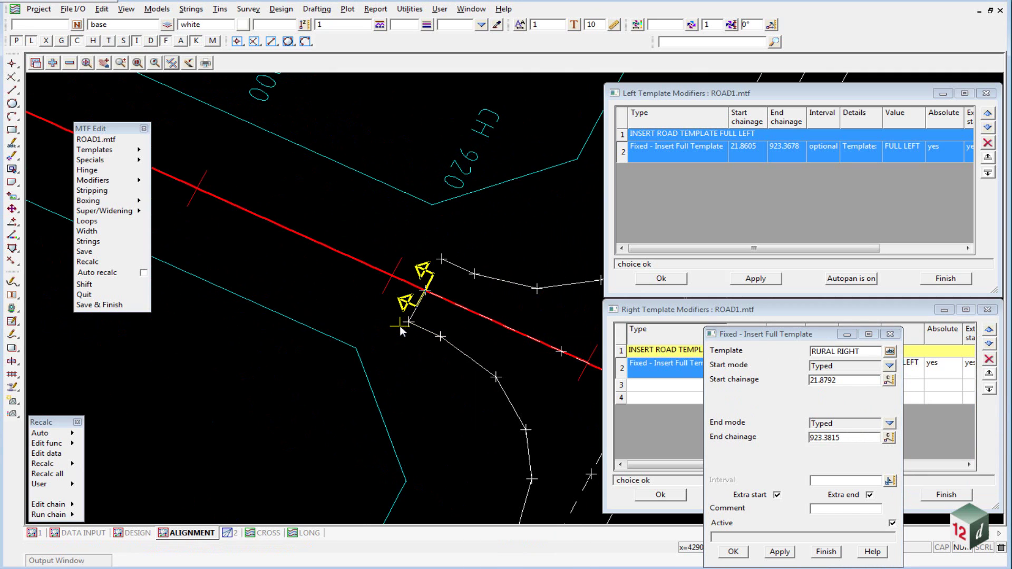
click(733, 552)
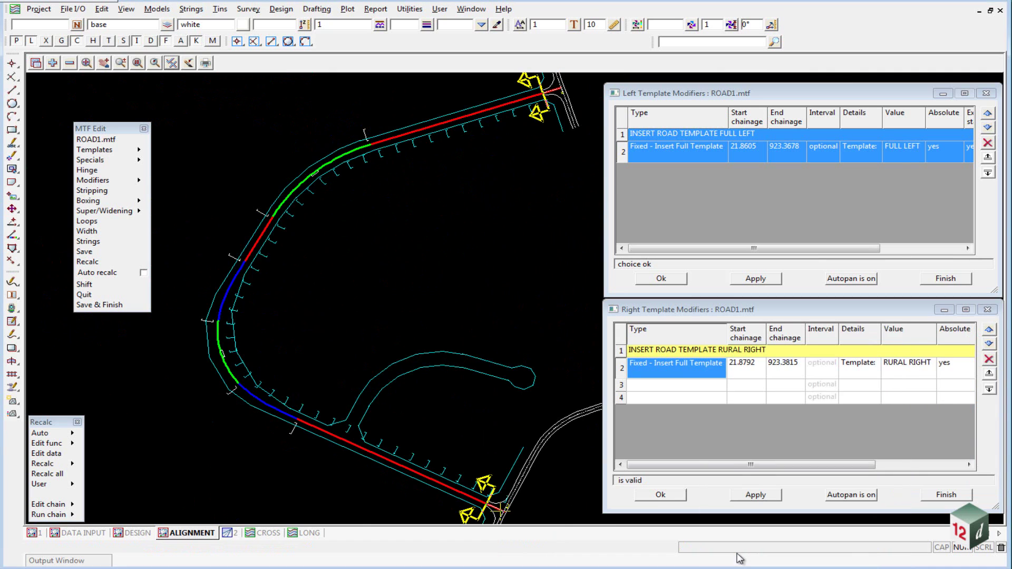
Close both template modifier tables and save ROAD1.mtf.
click(661, 279)
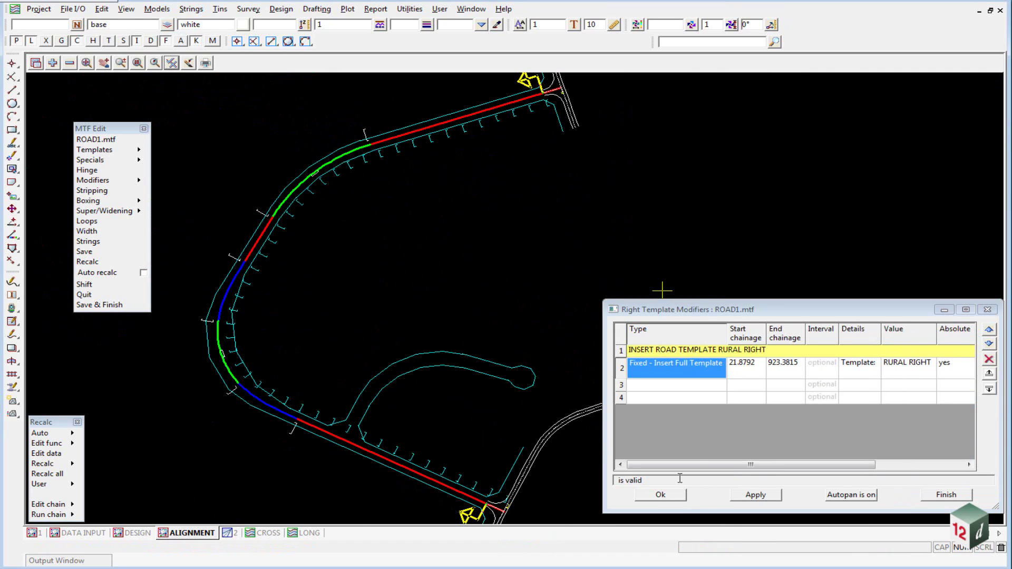
click(668, 495)
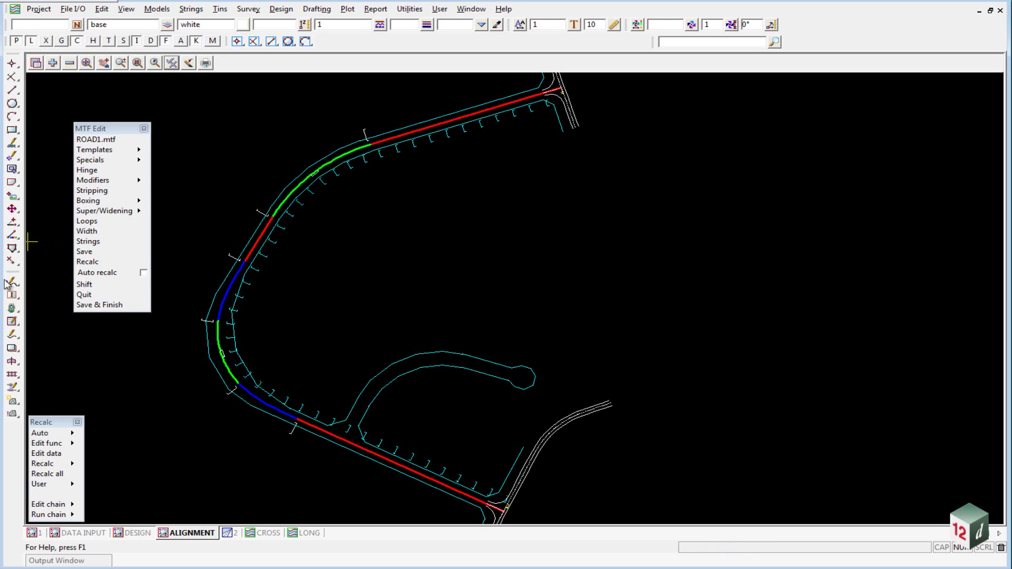
click(93, 254)
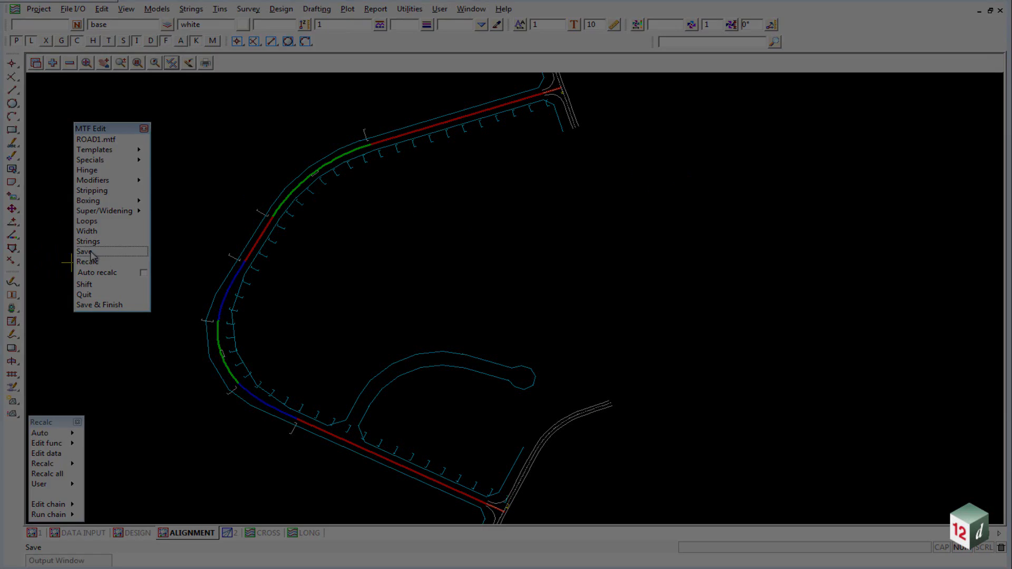